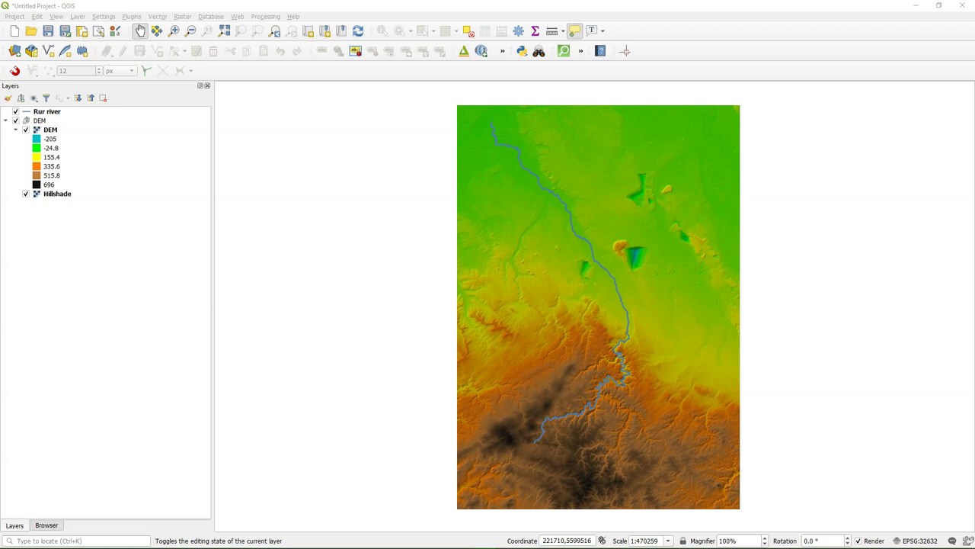
# Step: Find the GDAL Rasterize (vector to raster) algorithm in the Processing Toolbox and open it
pyautogui.click(54, 316)
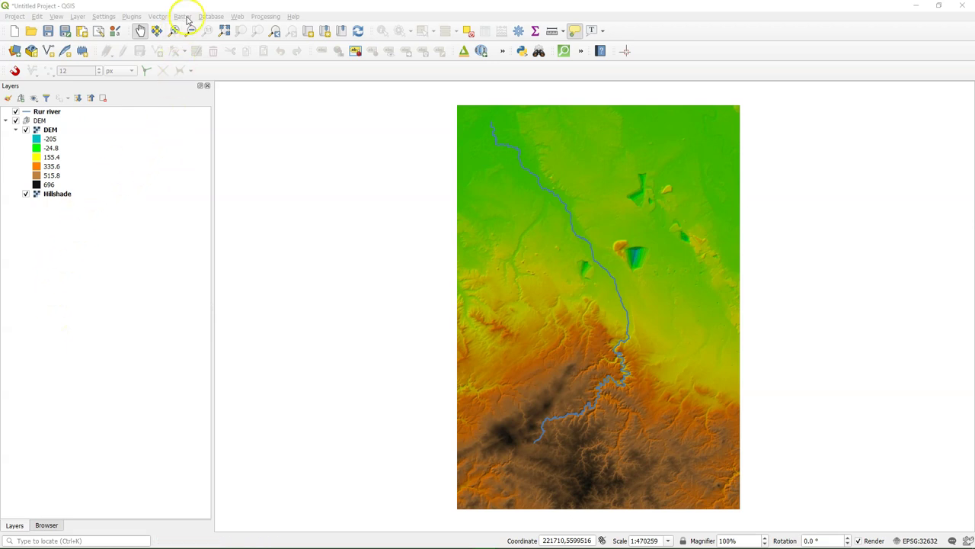
pyautogui.click(267, 16)
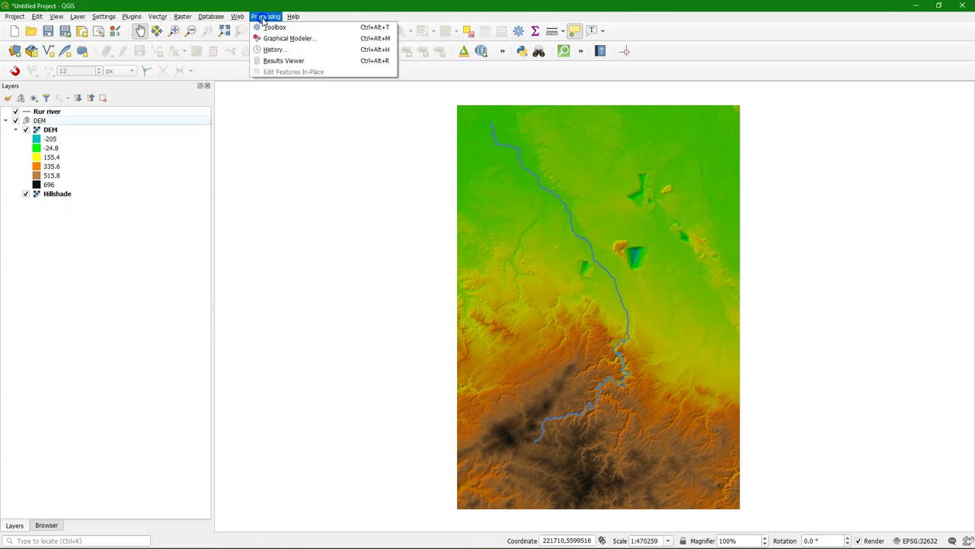
pyautogui.click(272, 28)
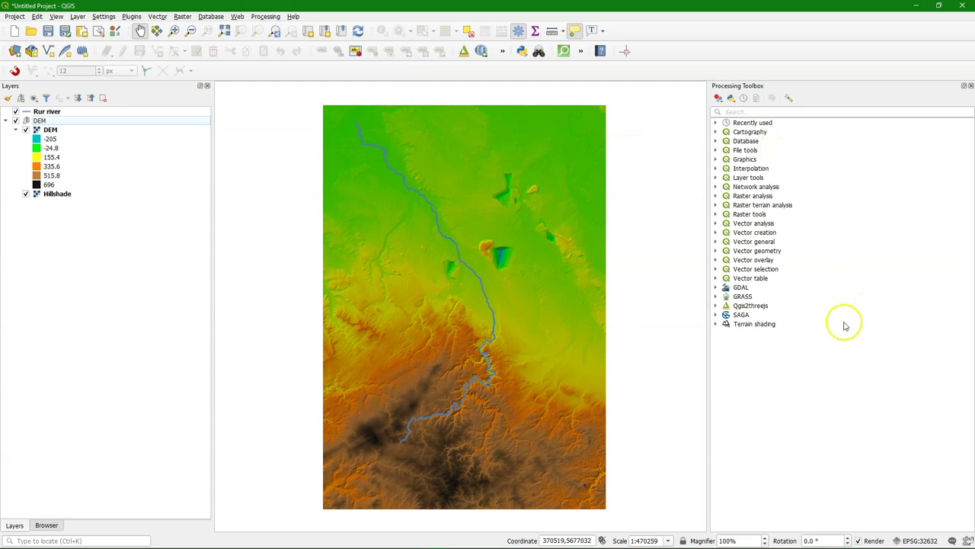
pyautogui.click(765, 111)
pyautogui.write('ra')
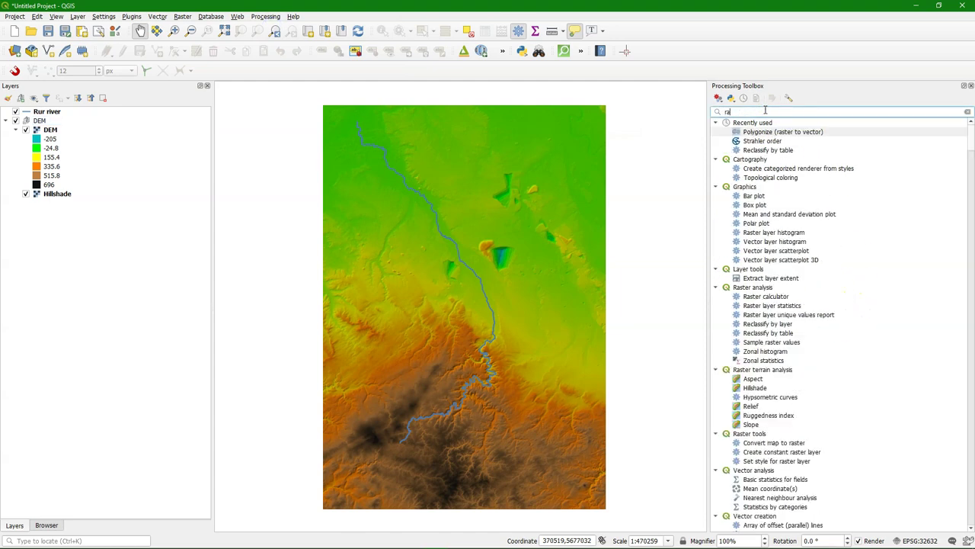
pyautogui.write('ster')
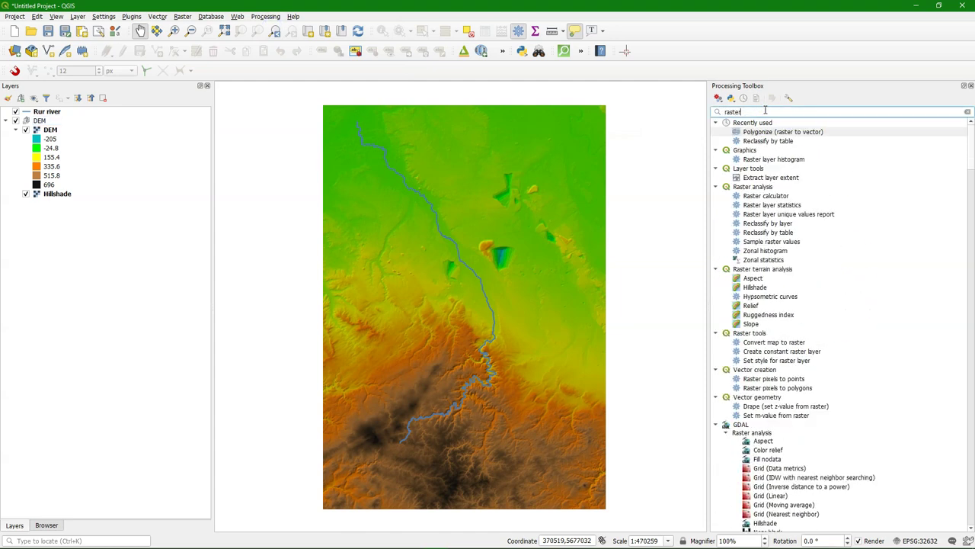
pyautogui.write('ize')
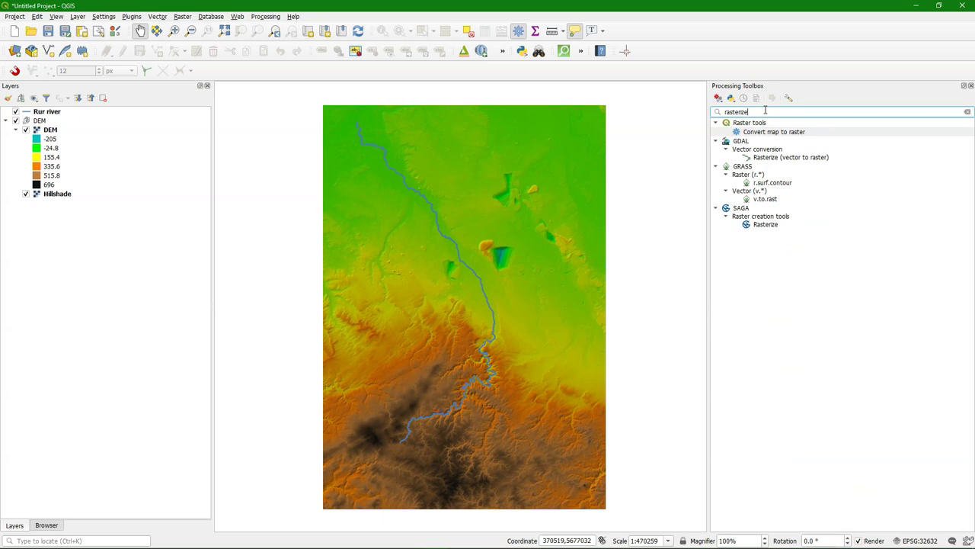
pyautogui.click(766, 157)
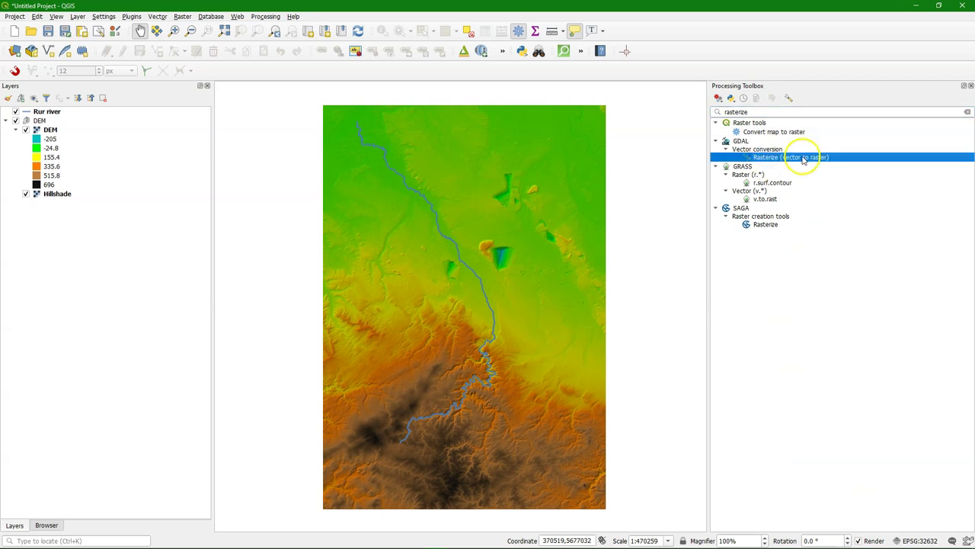
pyautogui.doubleClick(803, 158)
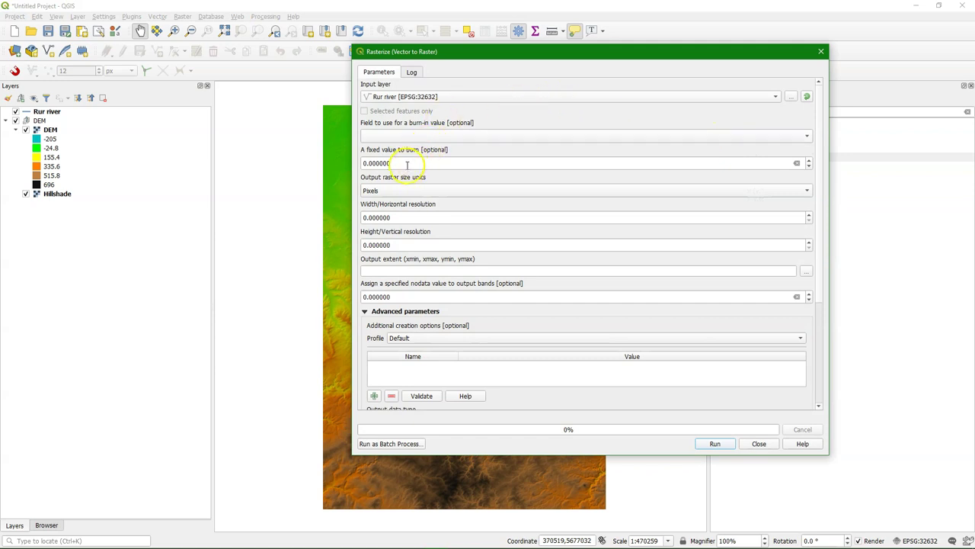
# Step: Set burn value 1, georeferenced units at 30 × 30 resolution, and the DEM layer's extent
pyautogui.moveTo(404, 163); pyautogui.dragTo(322, 152)
pyautogui.write('1')
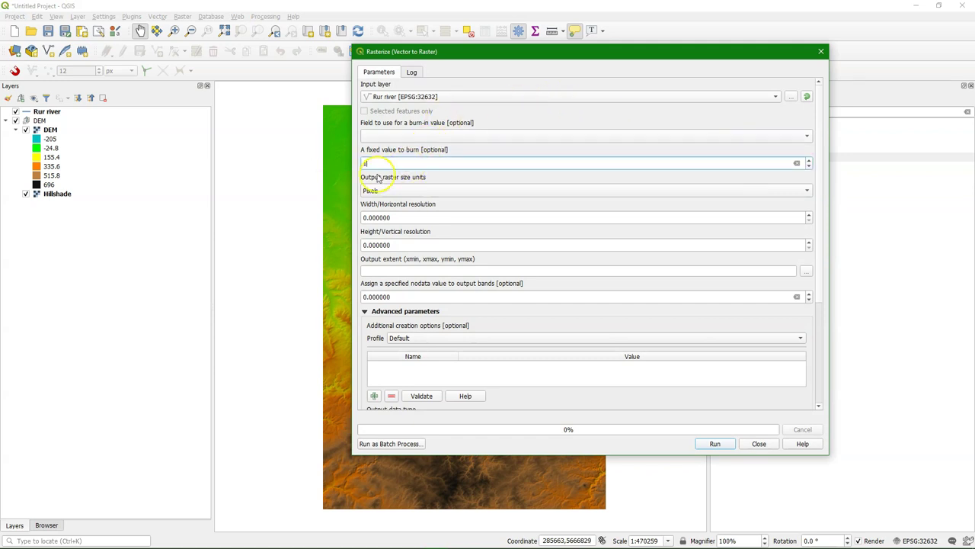
pyautogui.click(403, 190)
pyautogui.click(398, 200)
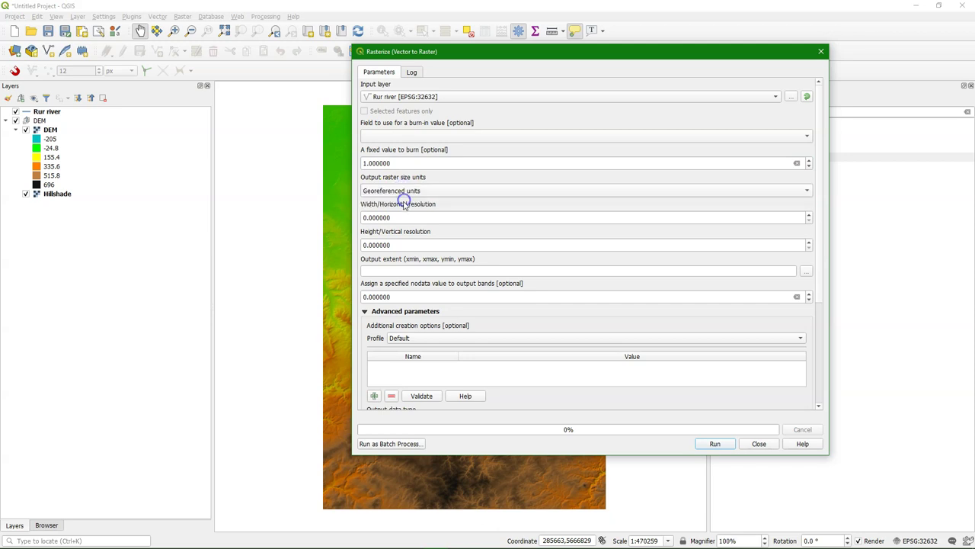
pyautogui.moveTo(416, 218); pyautogui.dragTo(355, 219)
pyautogui.write('30')
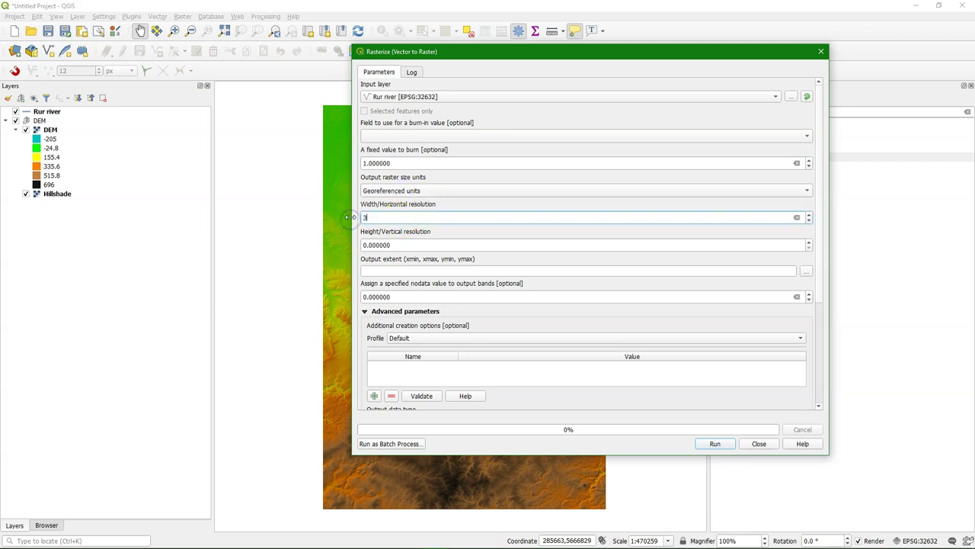
pyautogui.click(403, 245)
pyautogui.moveTo(403, 245); pyautogui.dragTo(338, 229)
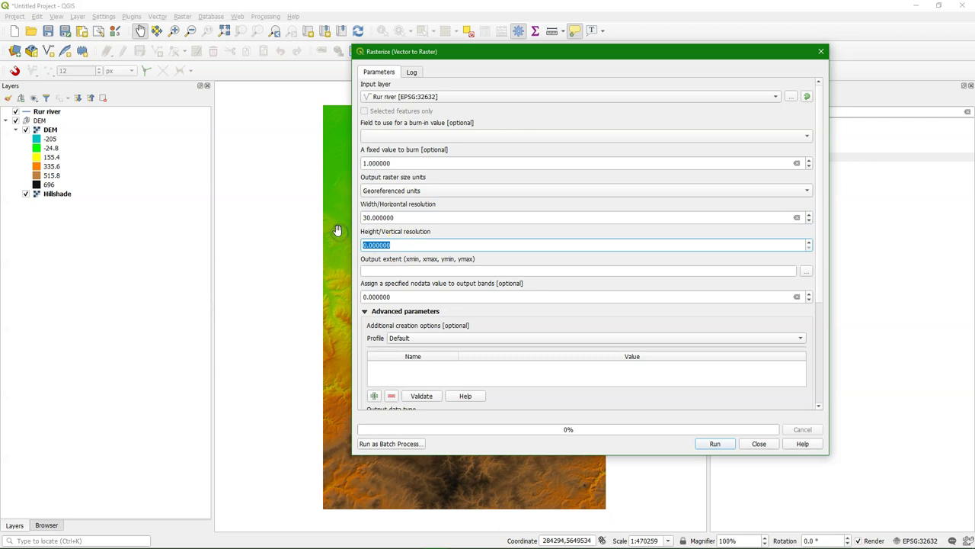
pyautogui.write('30')
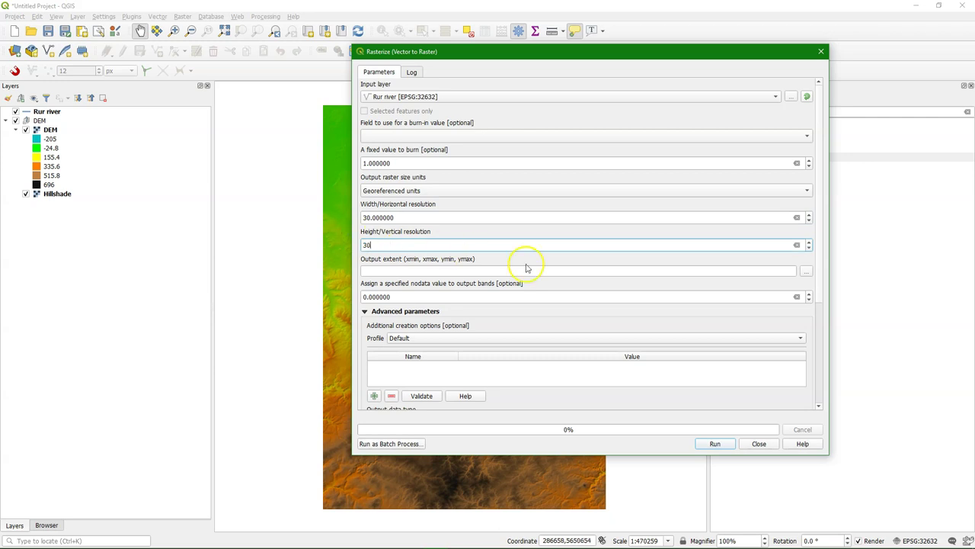
pyautogui.click(806, 272)
pyautogui.click(834, 305)
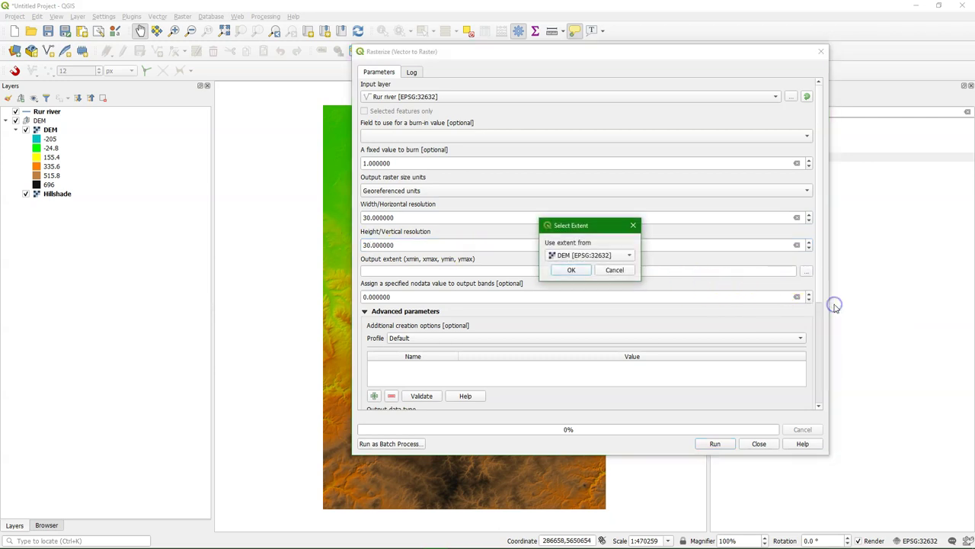
pyautogui.click(579, 270)
pyautogui.click(573, 271)
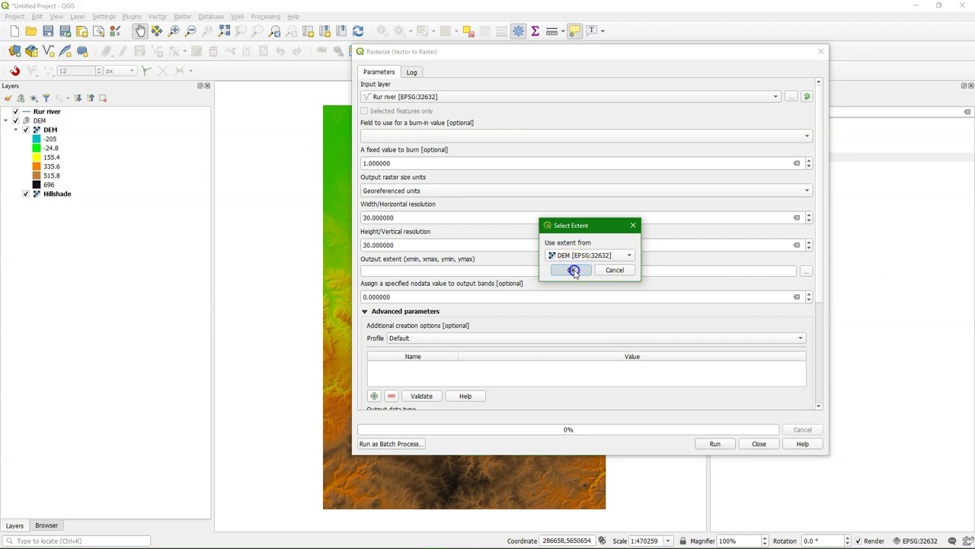
pyautogui.moveTo(818, 279); pyautogui.dragTo(827, 381)
# Step: Use Byte output, save to Rur_rasterized.tif, run the rasterization and close the dialog
pyautogui.click(801, 273)
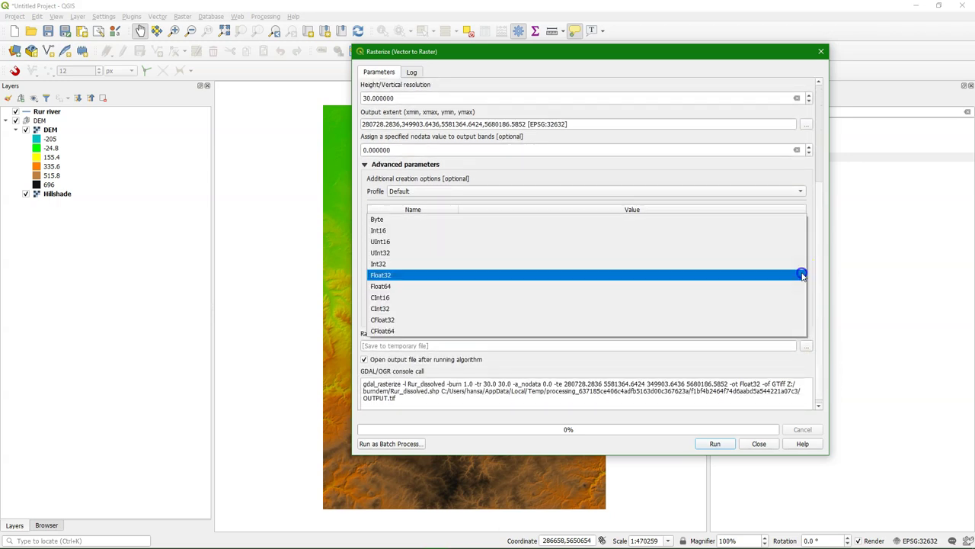
pyautogui.click(394, 219)
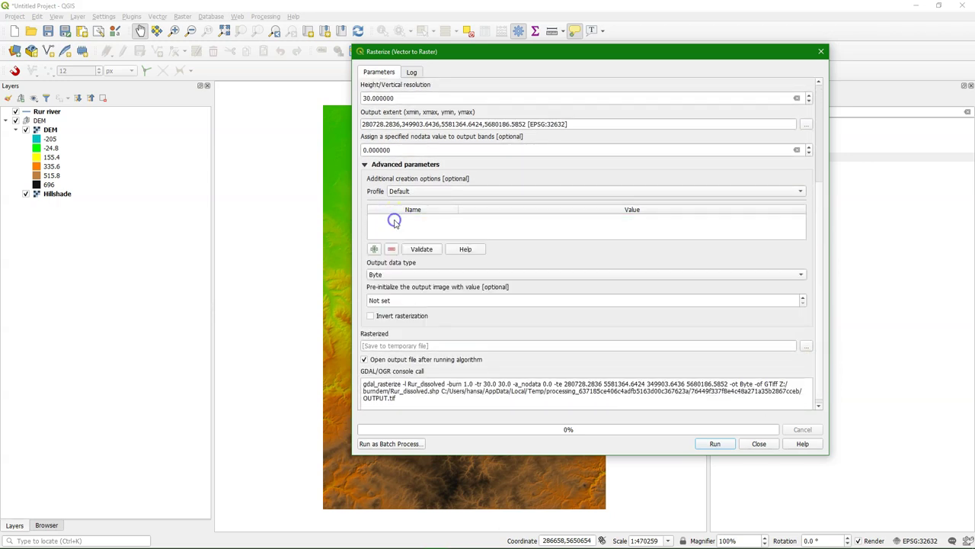
pyautogui.click(806, 346)
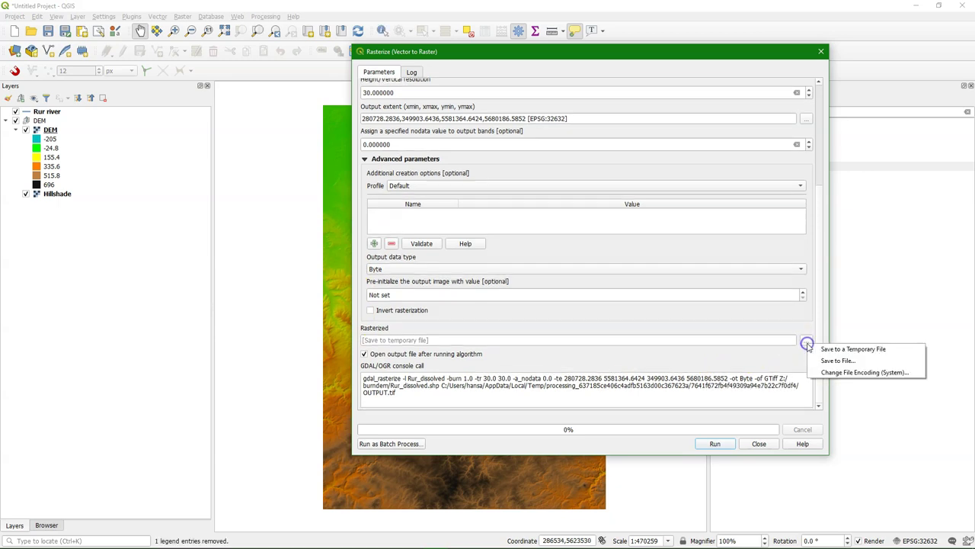
pyautogui.click(826, 360)
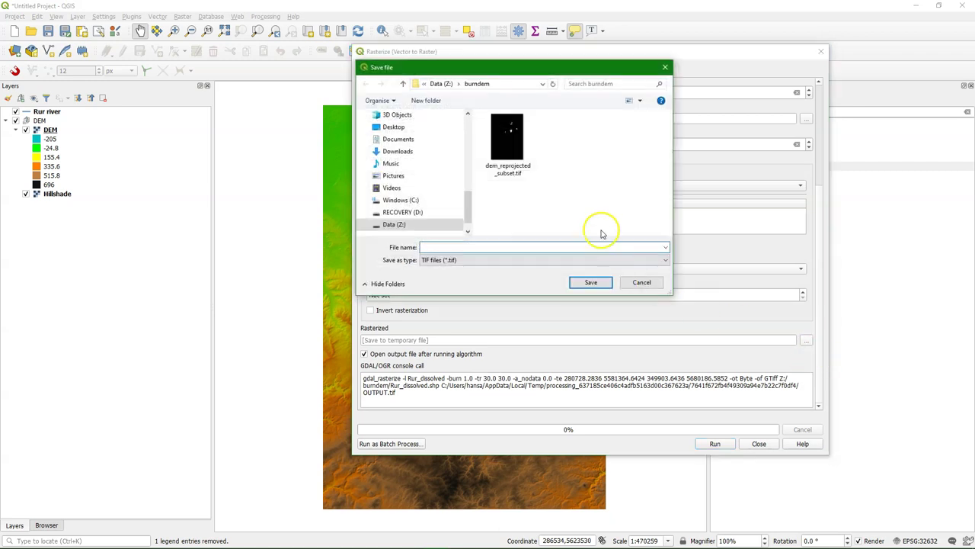
pyautogui.write('Ru')
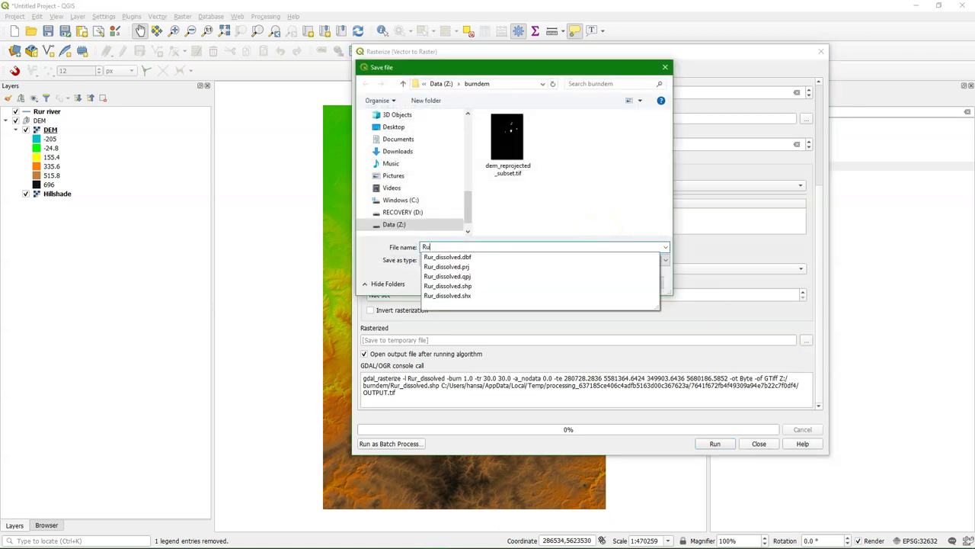
pyautogui.write('r_raste')
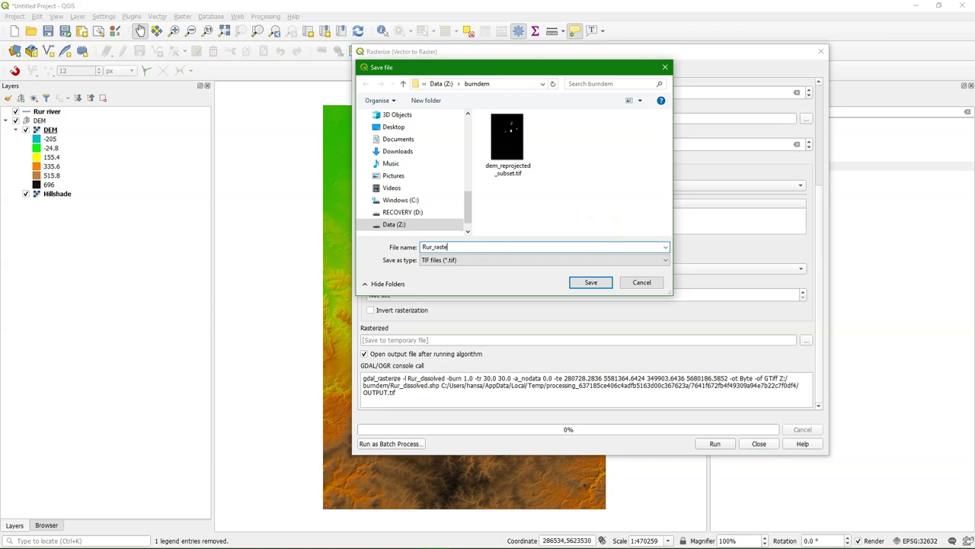
pyautogui.write('rized')
pyautogui.press('Return')
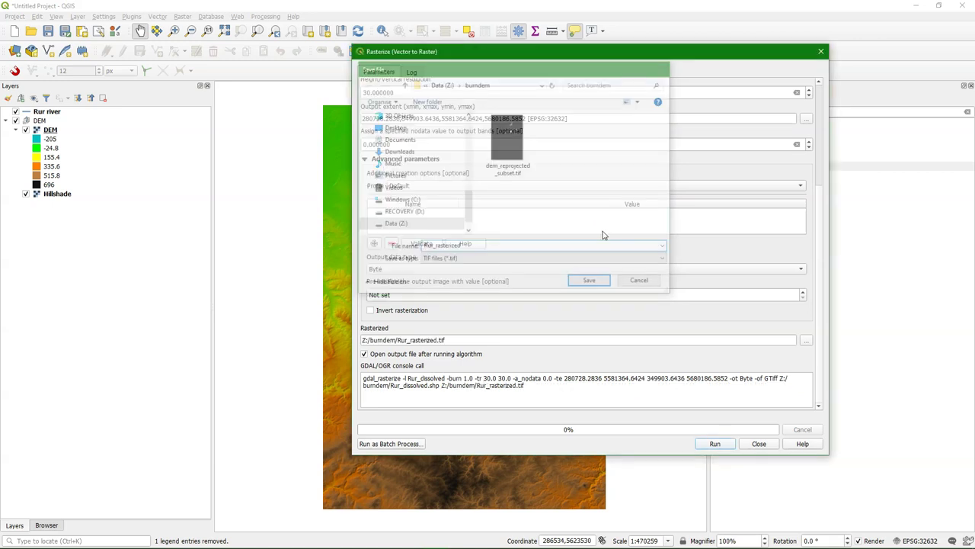
pyautogui.click(729, 447)
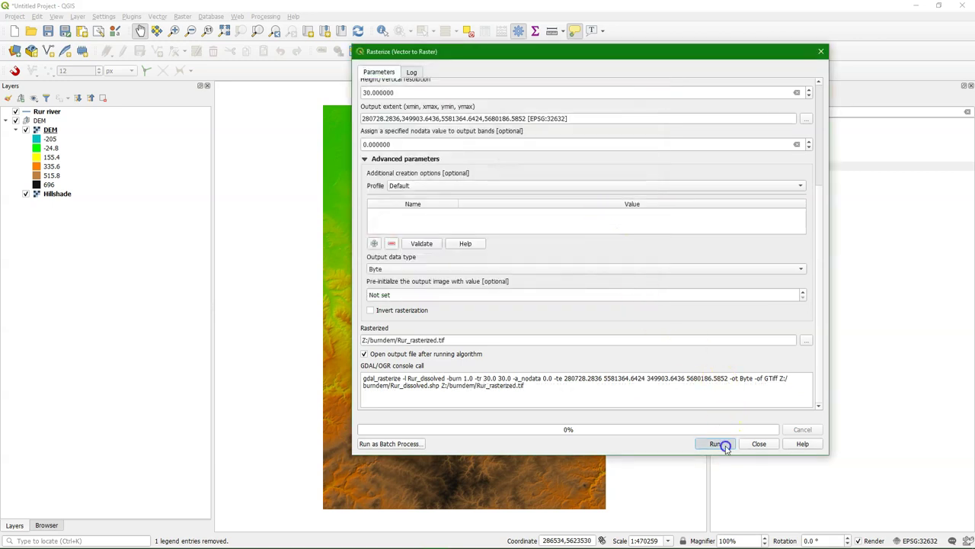
pyautogui.click(764, 445)
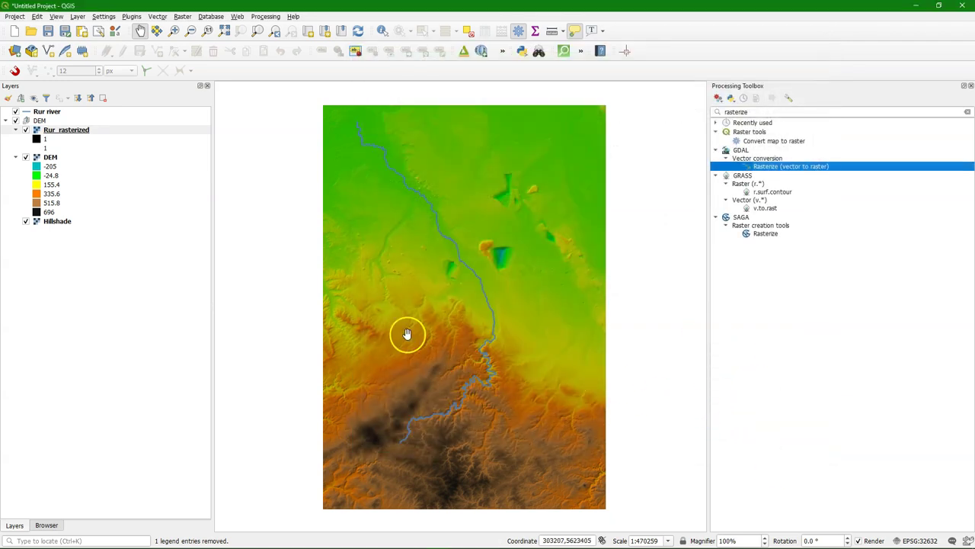
# Step: Move Rur_rasterized below the Rur river layer and style it as paletted unique values with class 1 blue
pyautogui.moveTo(44, 135); pyautogui.dragTo(70, 114)
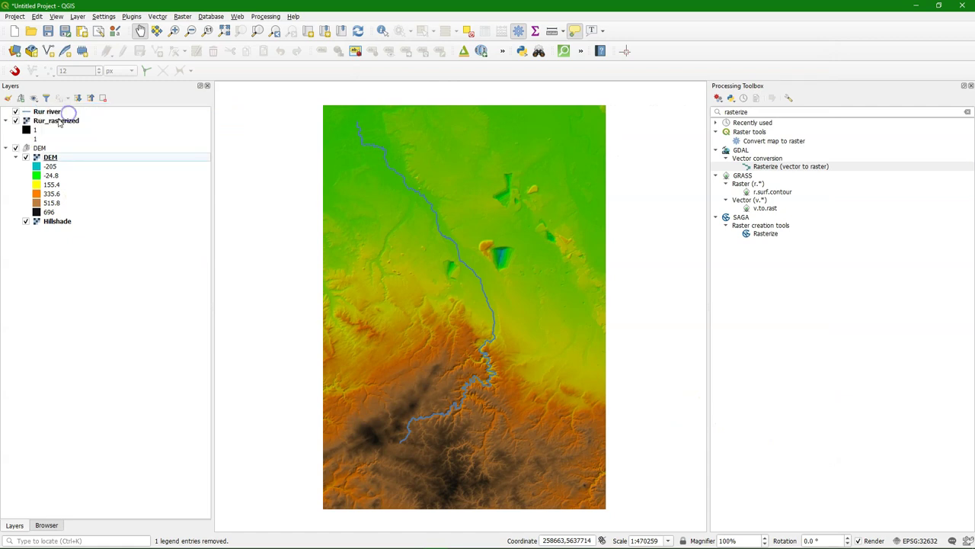
pyautogui.click(46, 122)
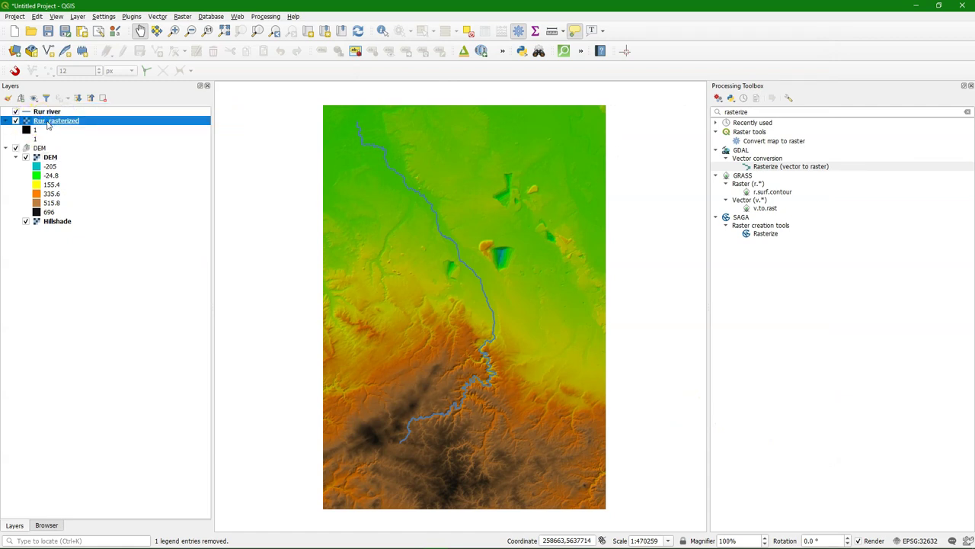
pyautogui.click(8, 99)
pyautogui.click(961, 119)
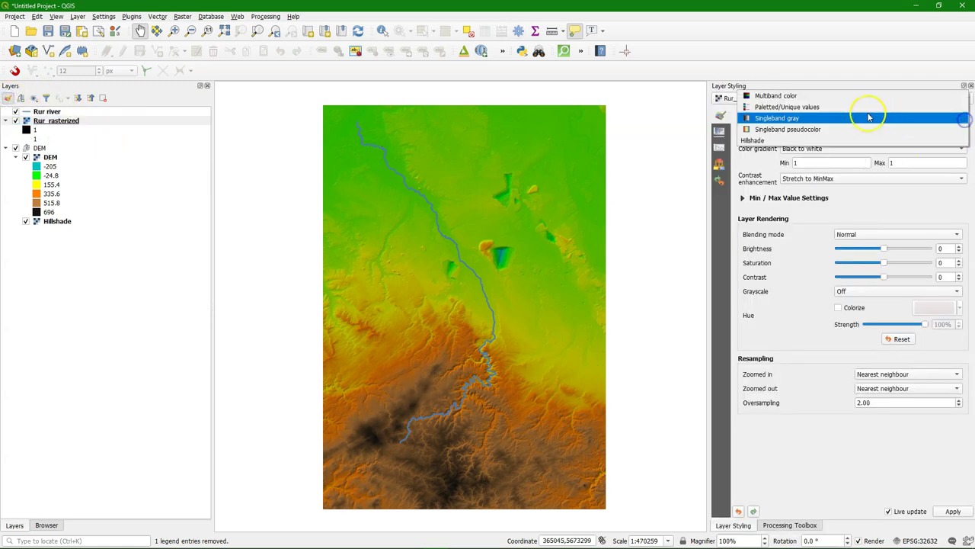
pyautogui.click(768, 109)
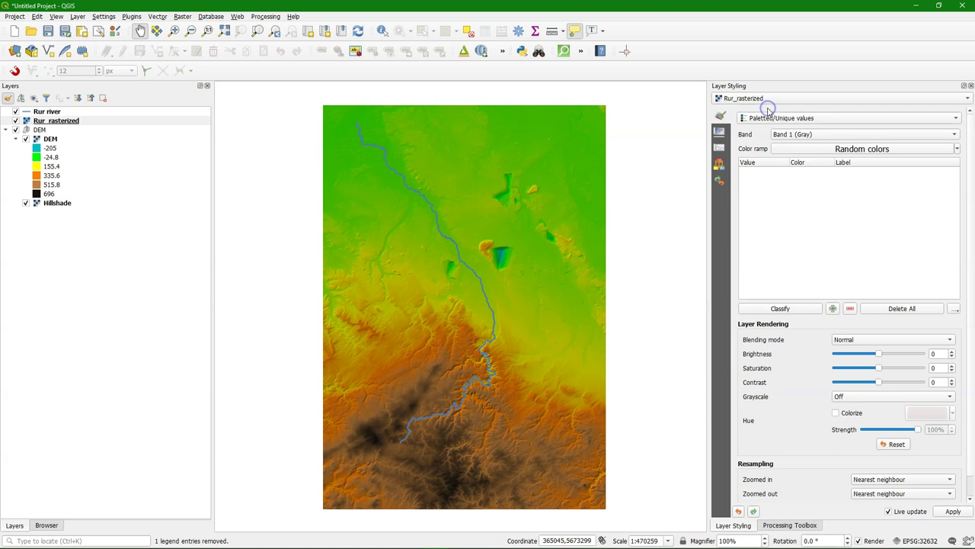
pyautogui.click(793, 314)
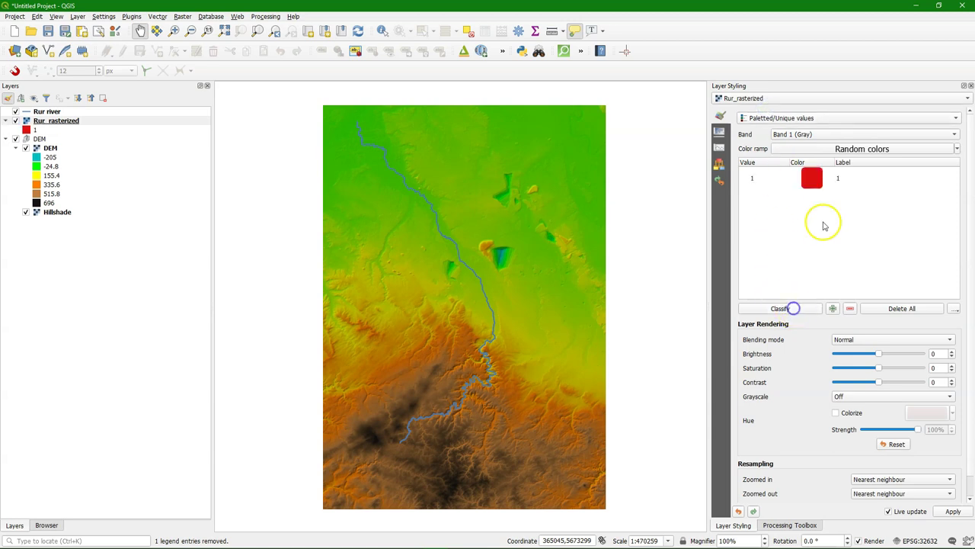
pyautogui.doubleClick(811, 177)
pyautogui.click(759, 234)
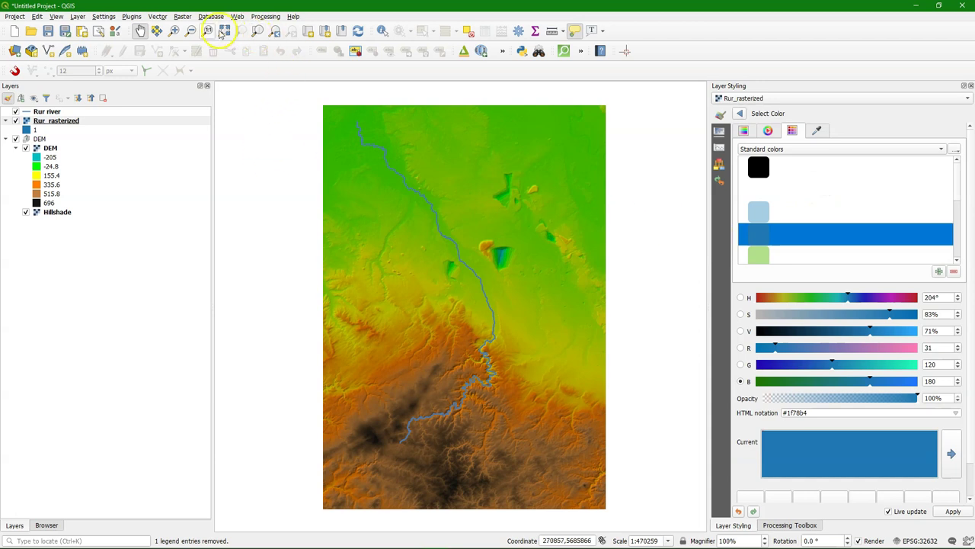
# Step: Zoom in on the river, hide the Rur river line layer and close the styling panel
pyautogui.click(175, 31)
pyautogui.moveTo(359, 135); pyautogui.dragTo(415, 182)
pyautogui.click(15, 112)
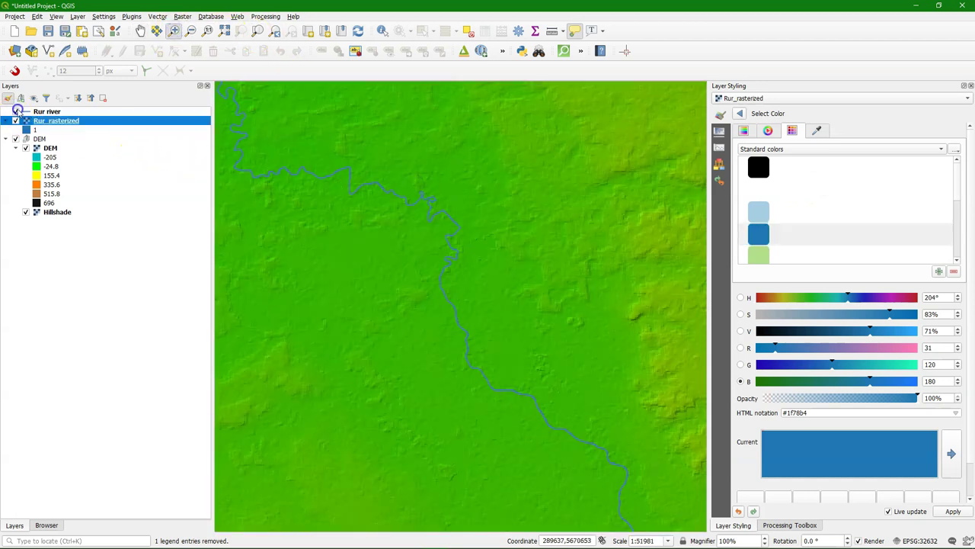
pyautogui.moveTo(274, 137); pyautogui.dragTo(412, 232)
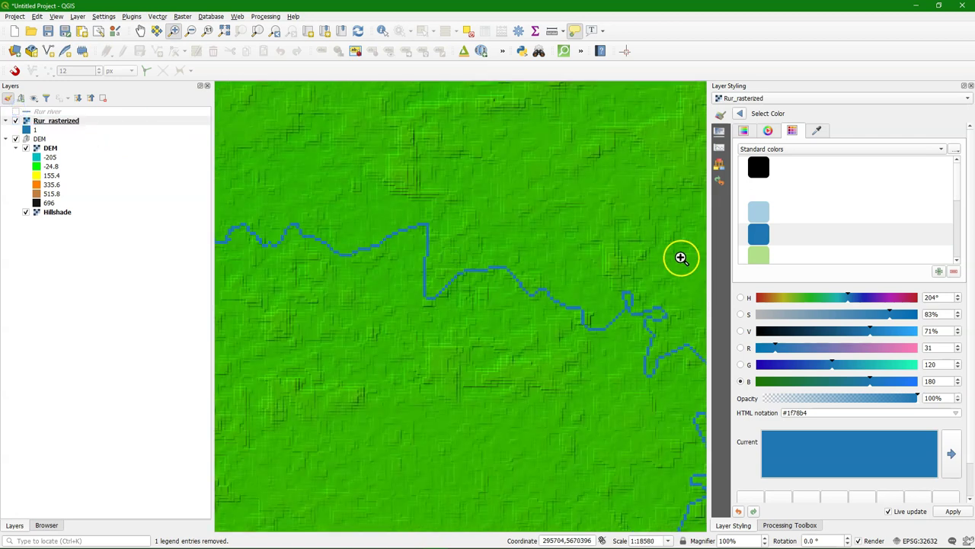
pyautogui.scroll(-1, 529, 244)
pyautogui.scroll(-1, 531, 245)
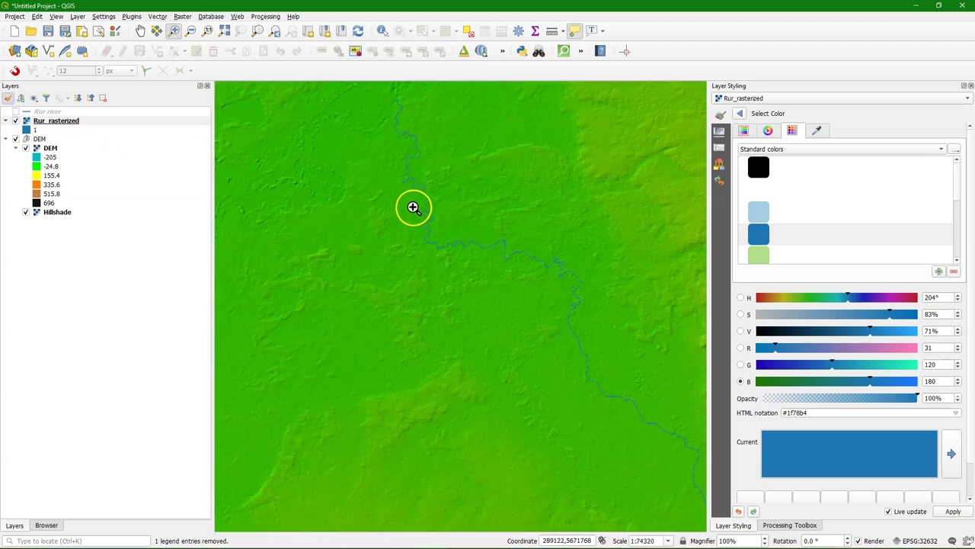
pyautogui.click(739, 113)
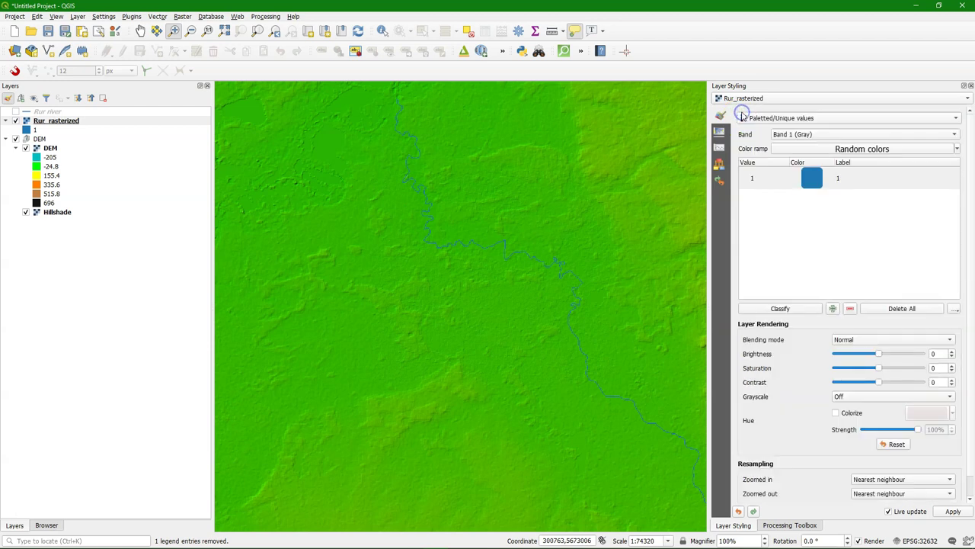
pyautogui.click(970, 85)
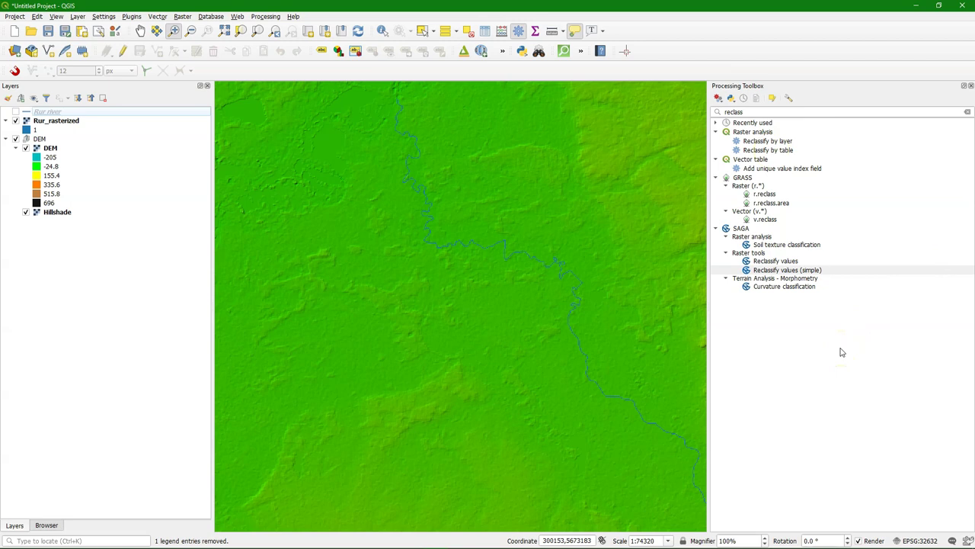
# Step: Open SAGA Reclassify Values with Rur_rasterized as the grid and the [2] simple table method
pyautogui.click(787, 263)
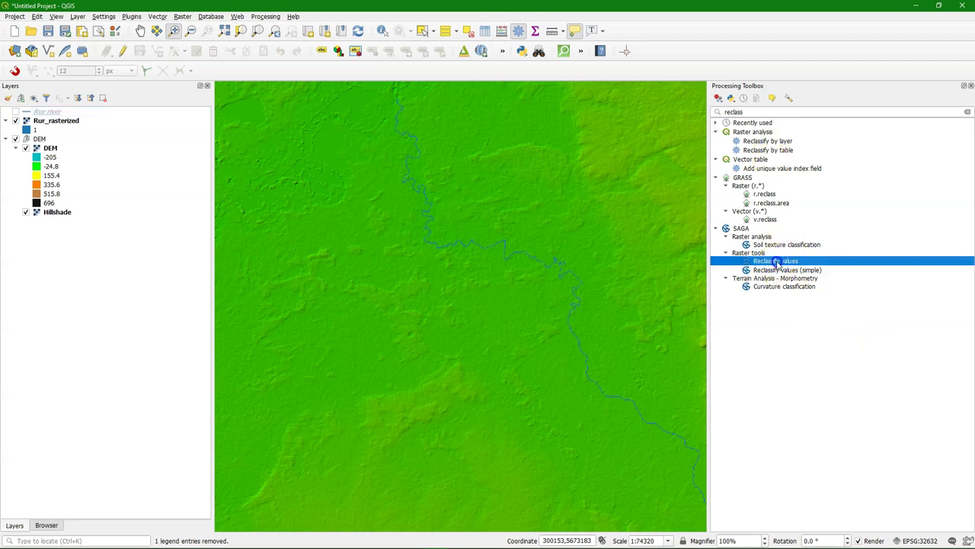
pyautogui.doubleClick(787, 263)
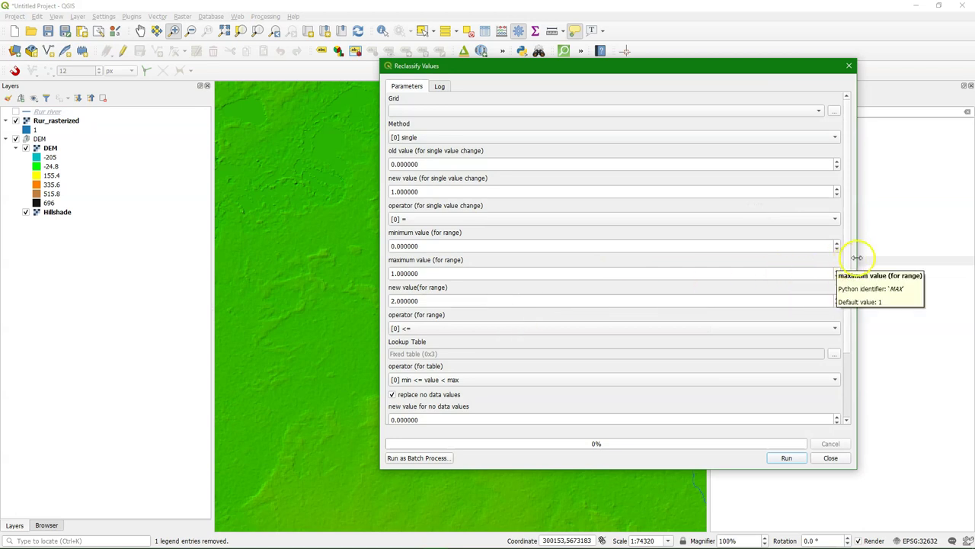
pyautogui.scroll(-3, 850, 358)
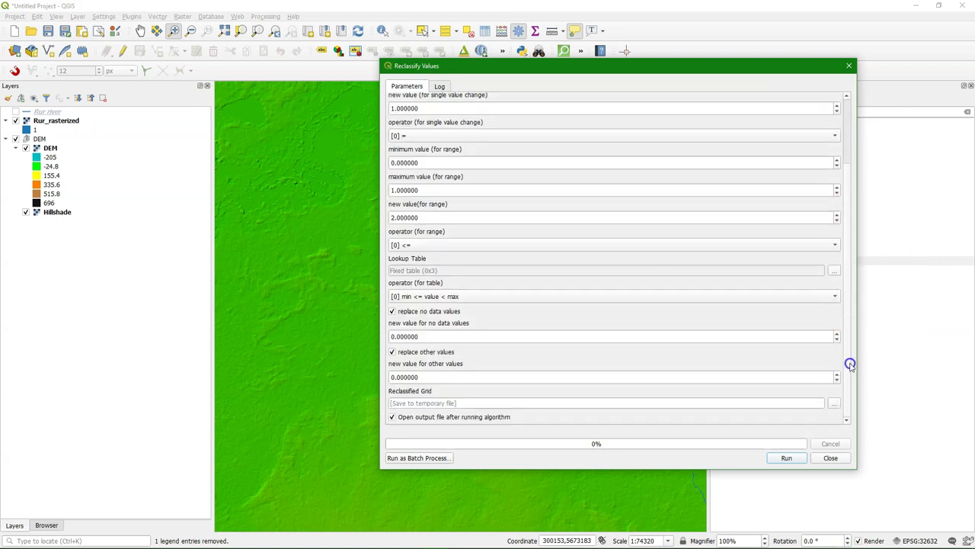
pyautogui.scroll(3, 835, 183)
pyautogui.click(453, 111)
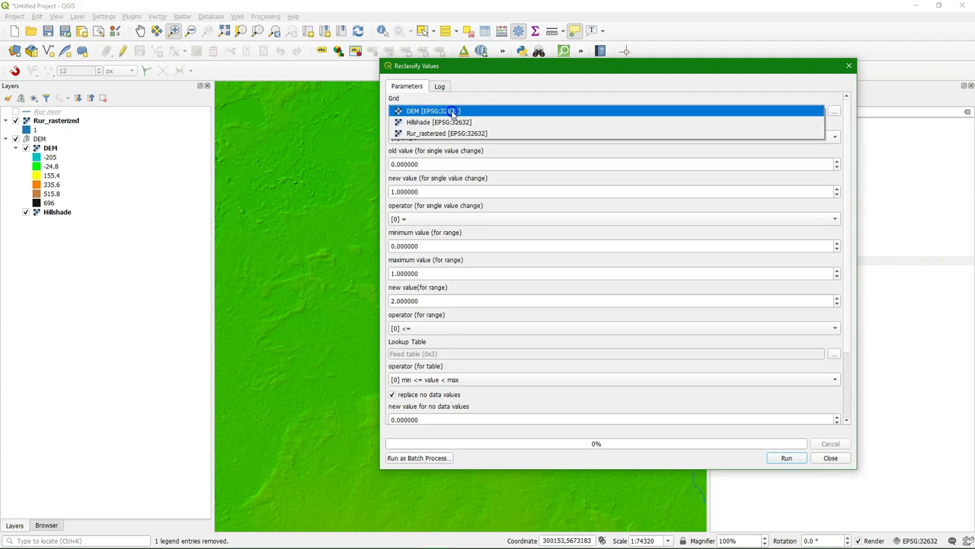
pyautogui.click(425, 133)
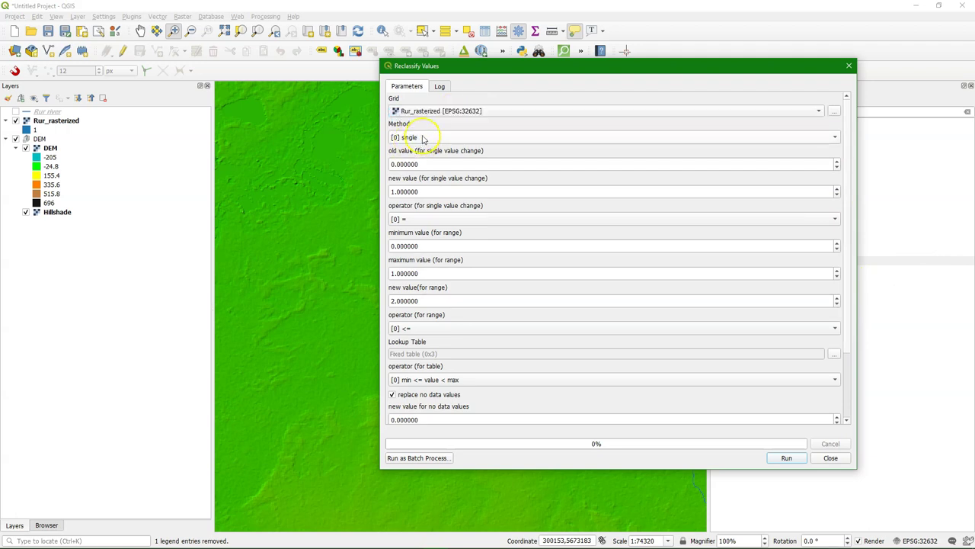
pyautogui.click(422, 137)
pyautogui.click(414, 158)
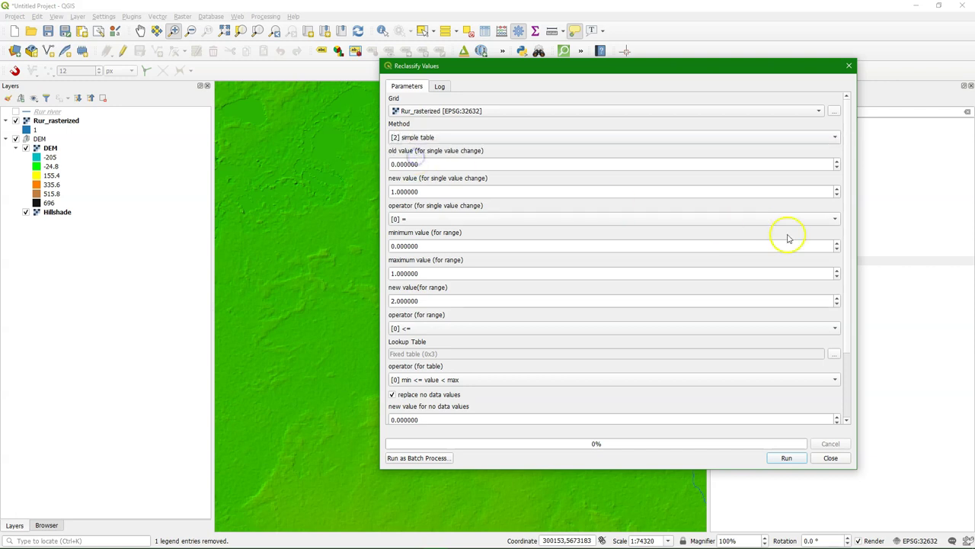
pyautogui.moveTo(846, 221); pyautogui.dragTo(854, 311)
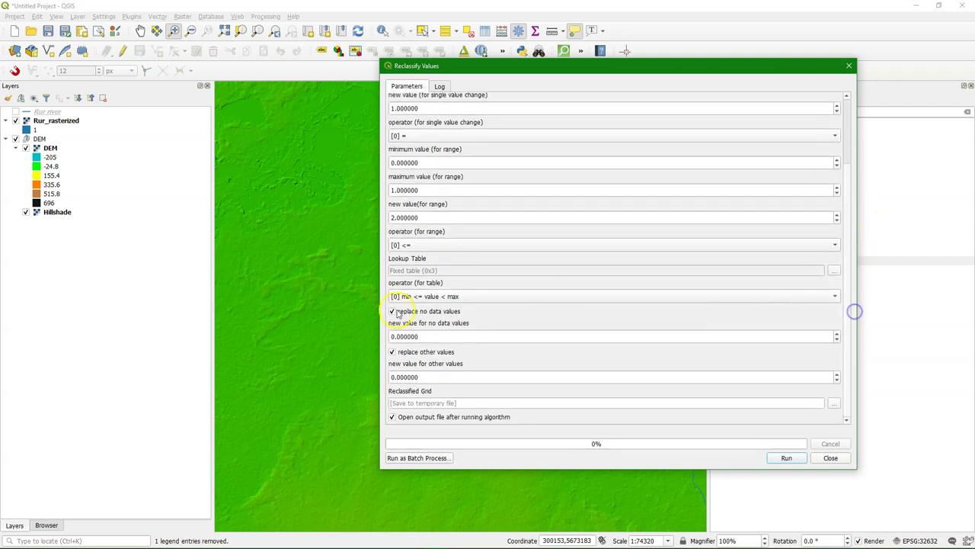
# Step: Fill the lookup table with one row: minimum 1, maximum 1, new value 1
pyautogui.click(835, 270)
pyautogui.click(644, 186)
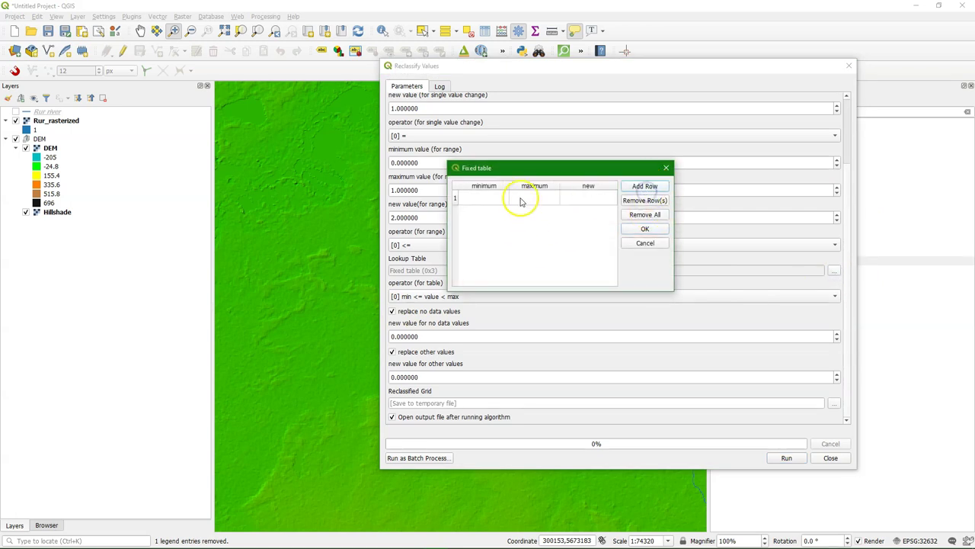
pyautogui.doubleClick(484, 199)
pyautogui.write('1')
pyautogui.press('Tab')
pyautogui.write('1')
pyautogui.doubleClick(571, 199)
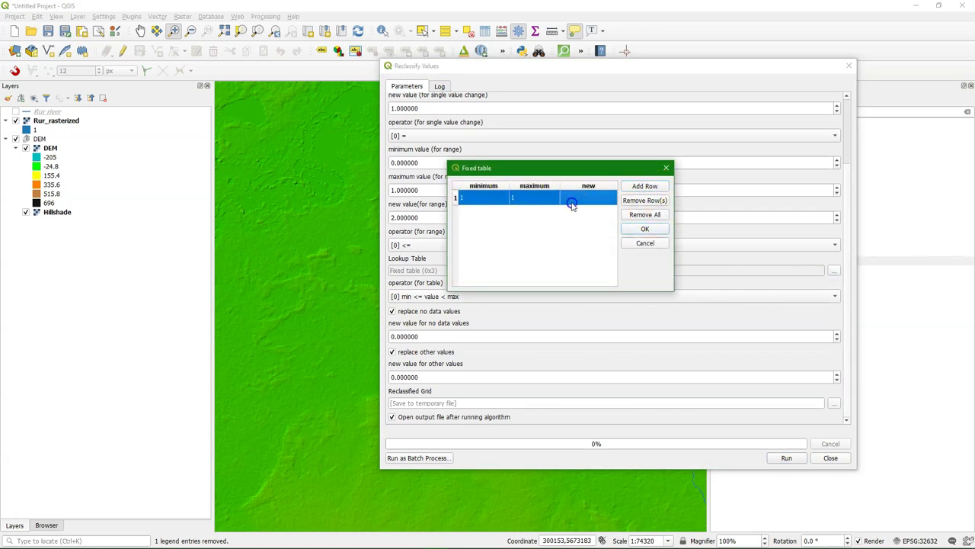
pyautogui.write('1')
pyautogui.click(645, 229)
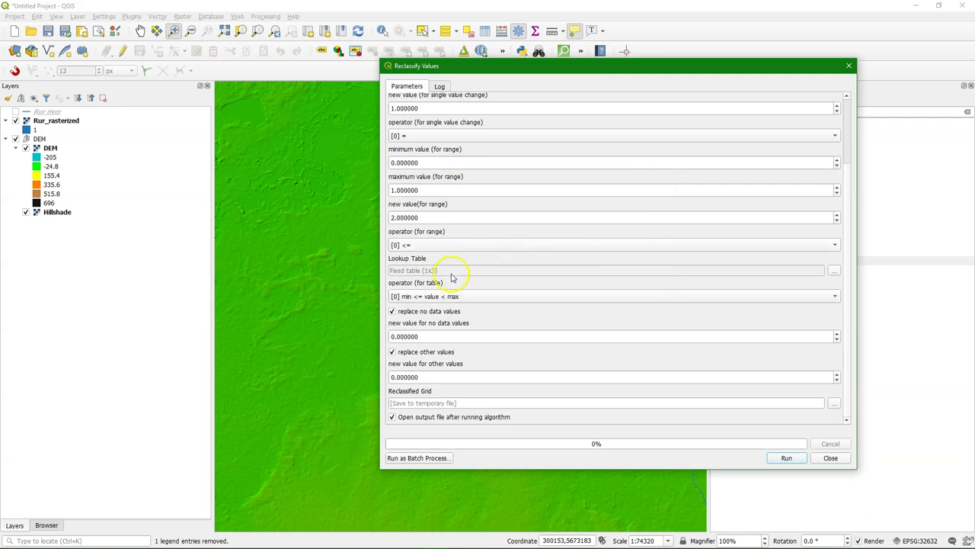
# Step: Set the table operator to min <= value <= max and keep the no-data replacement at 0
pyautogui.click(423, 296)
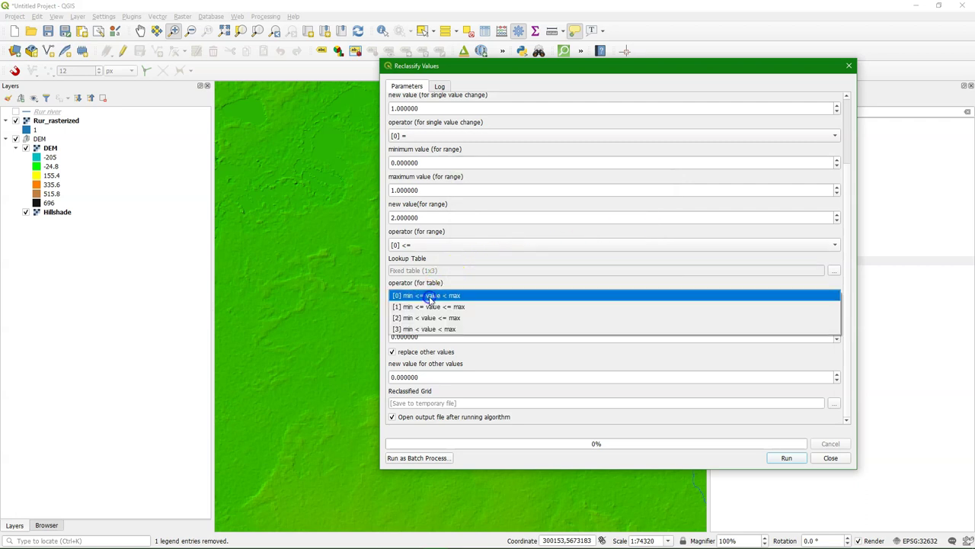
pyautogui.click(424, 303)
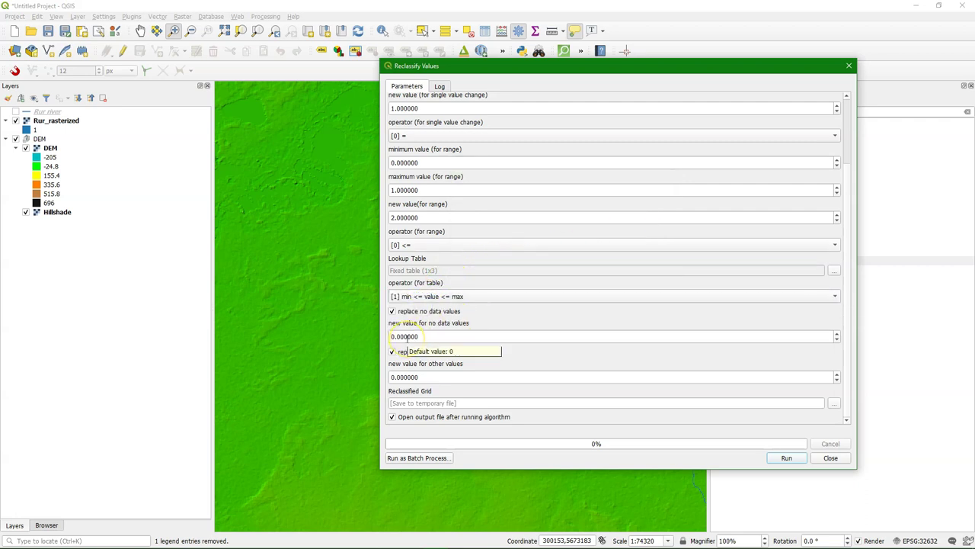
pyautogui.moveTo(386, 336); pyautogui.dragTo(445, 358)
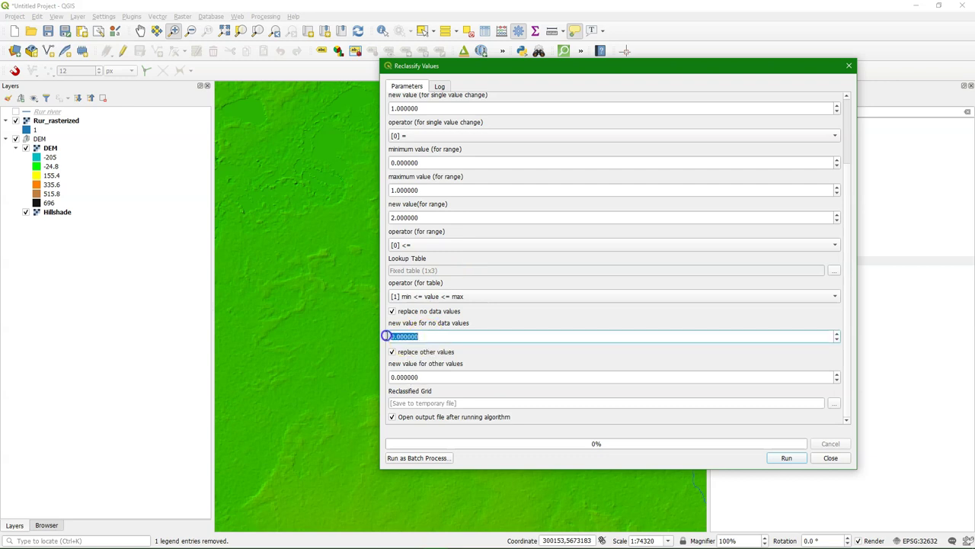
pyautogui.press('Tab')
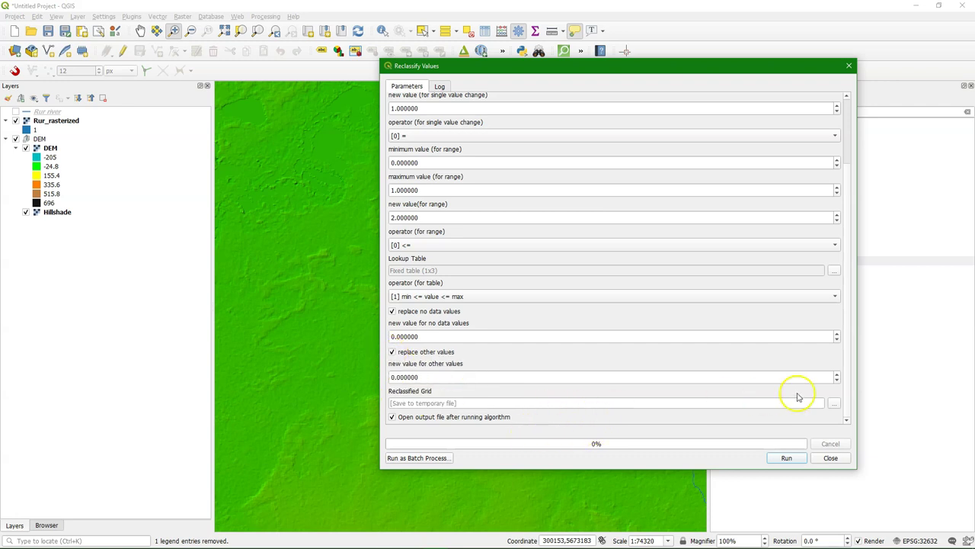
# Step: Save the output as Z:/burndem/Rur_rasterized_boolean.sdat, run the reclassification and close the dialog
pyautogui.click(835, 403)
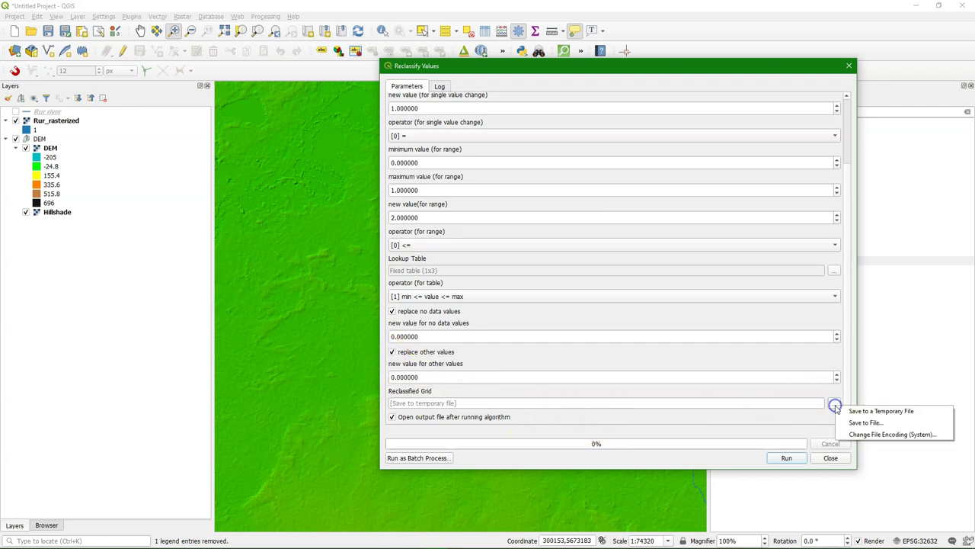
pyautogui.click(880, 424)
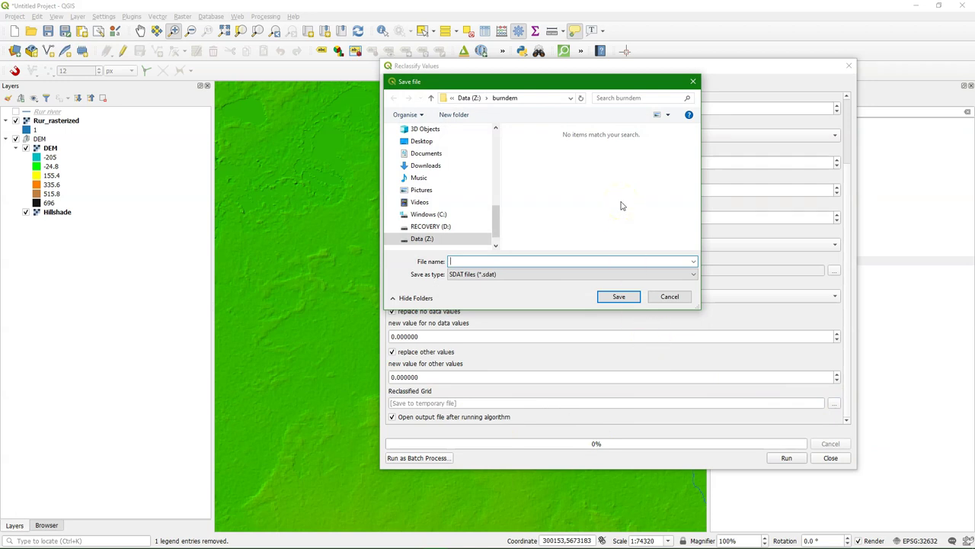
pyautogui.write('Rur_r')
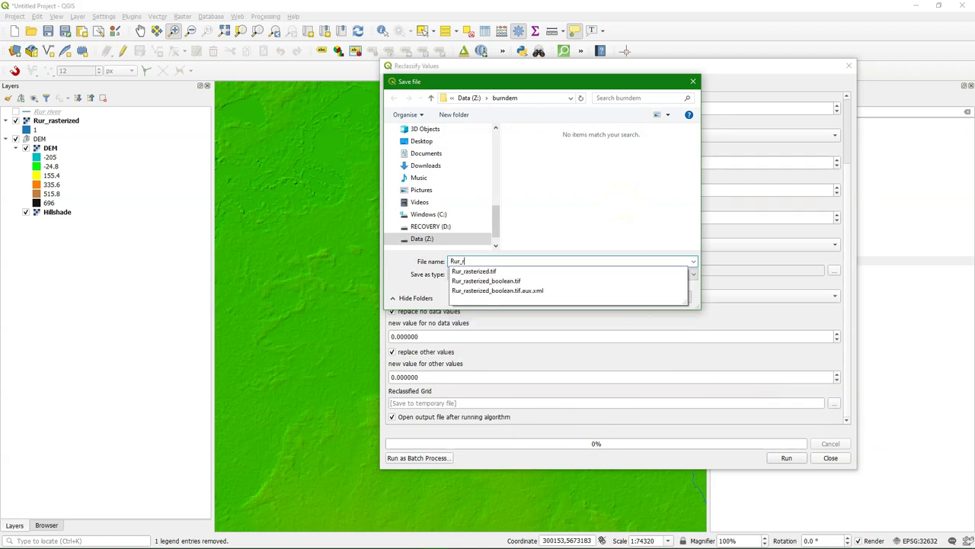
pyautogui.write('asterized_')
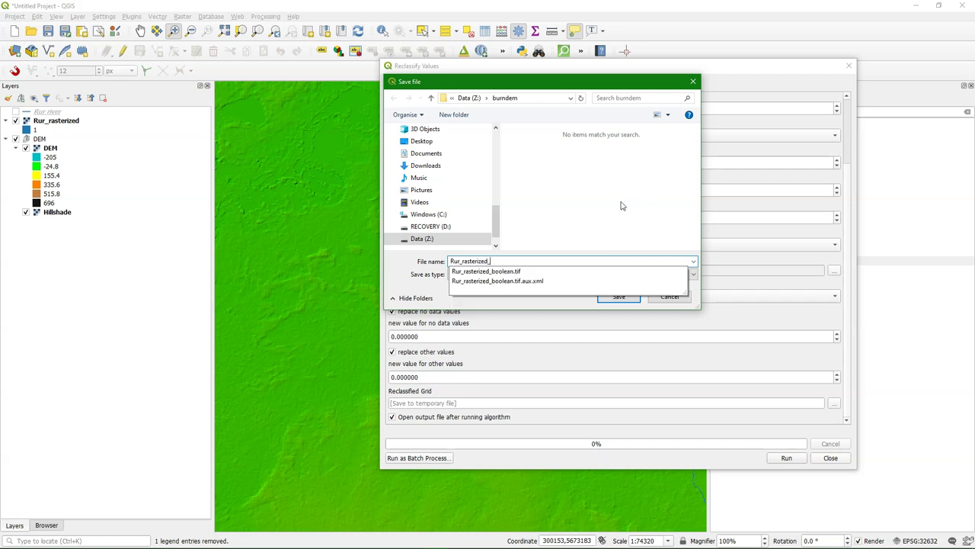
pyautogui.write('boolean')
pyautogui.press('Return')
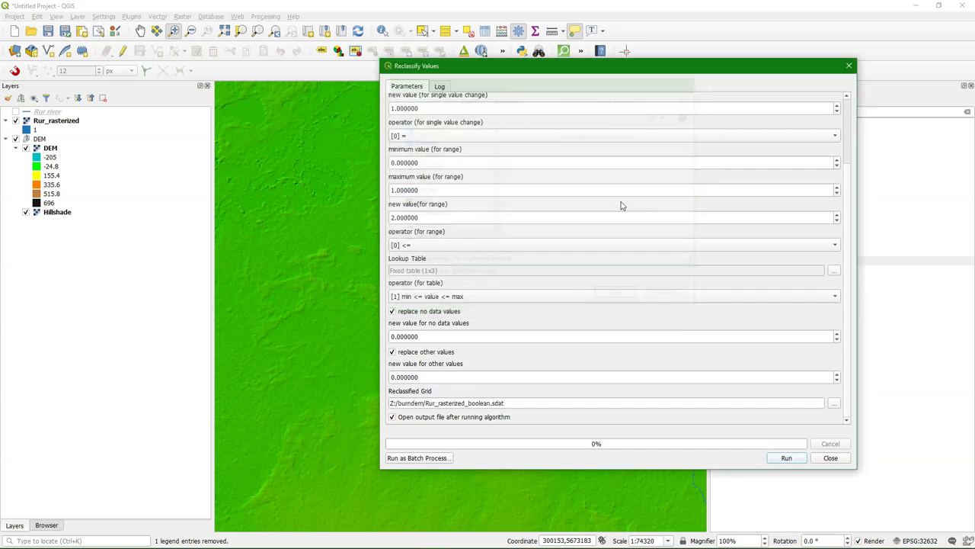
pyautogui.click(787, 458)
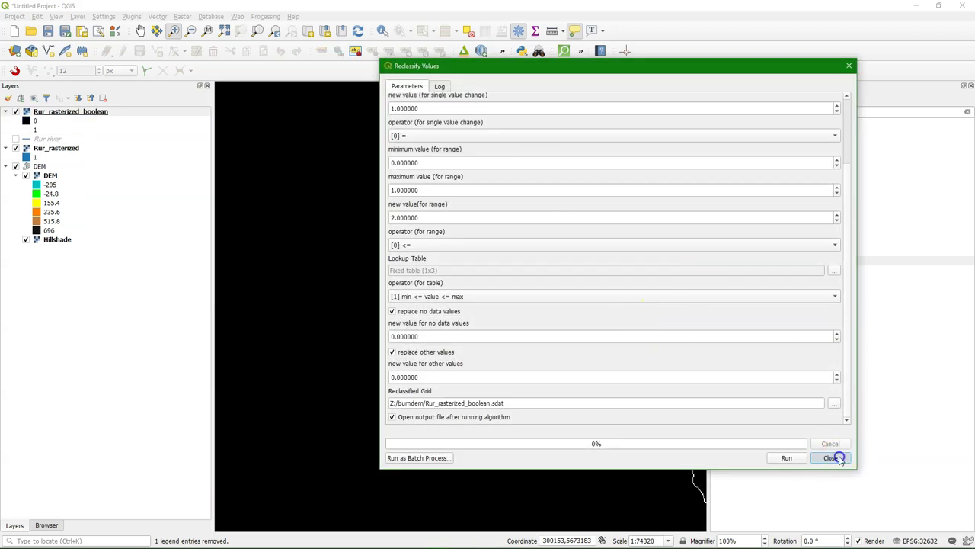
pyautogui.click(832, 458)
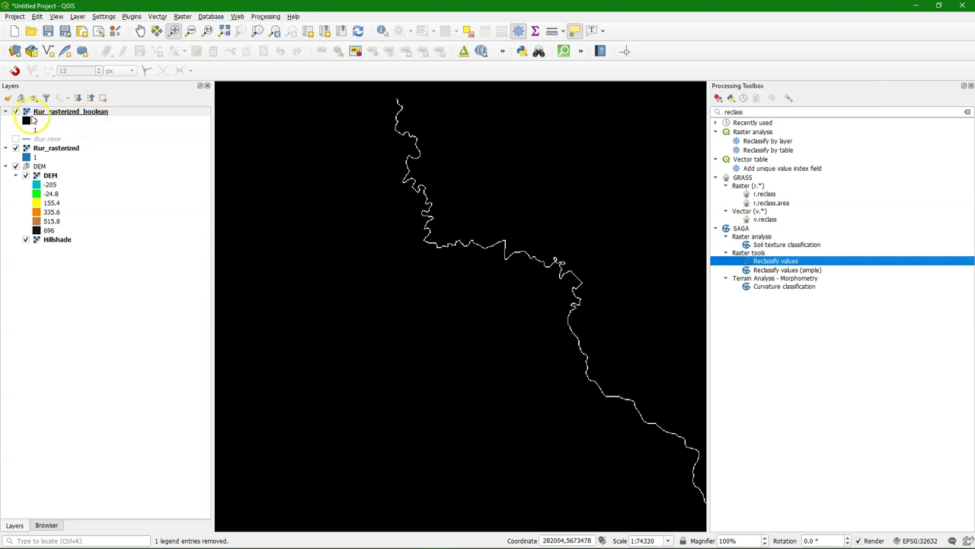
# Step: Render Rur_rasterized_boolean as paletted unique values, classify it, and colour class 1 blue
pyautogui.click(8, 98)
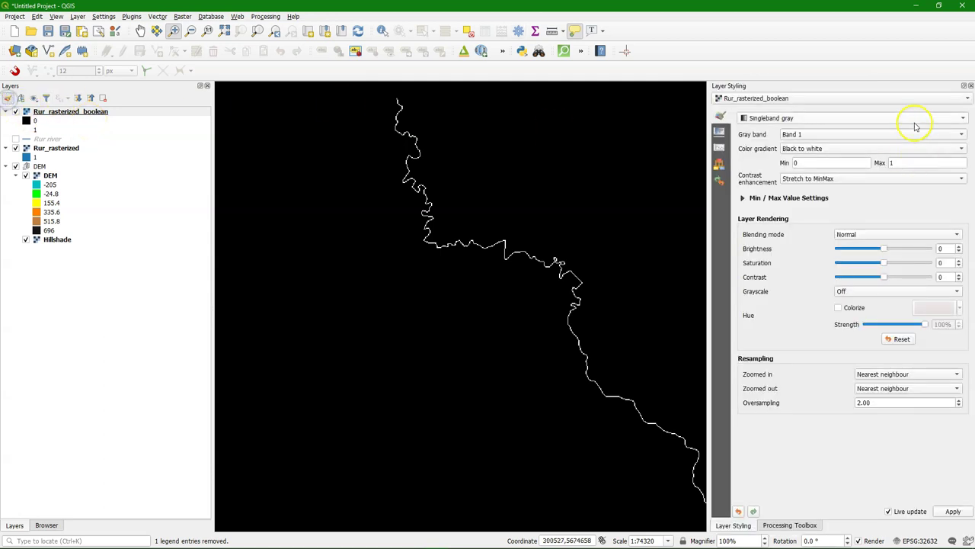
pyautogui.click(931, 119)
pyautogui.click(785, 105)
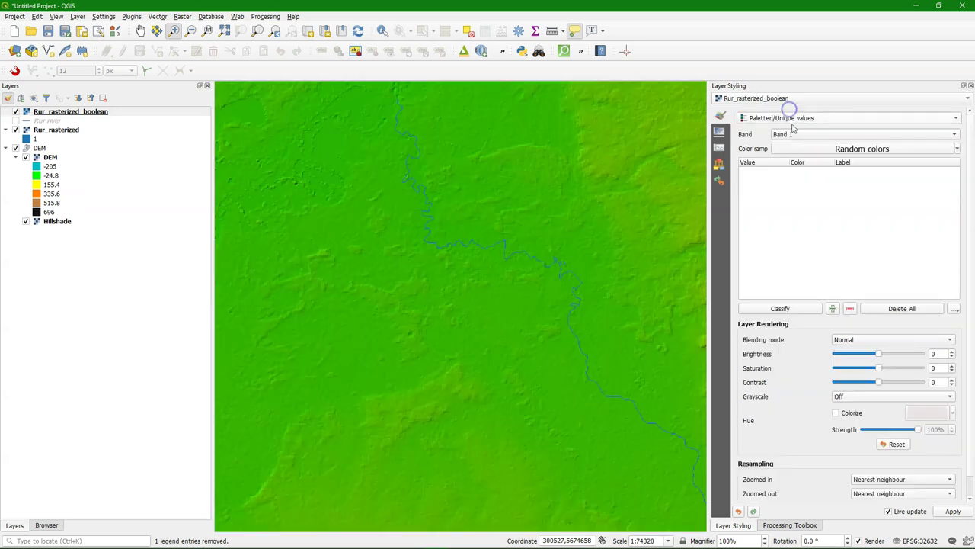
pyautogui.click(796, 310)
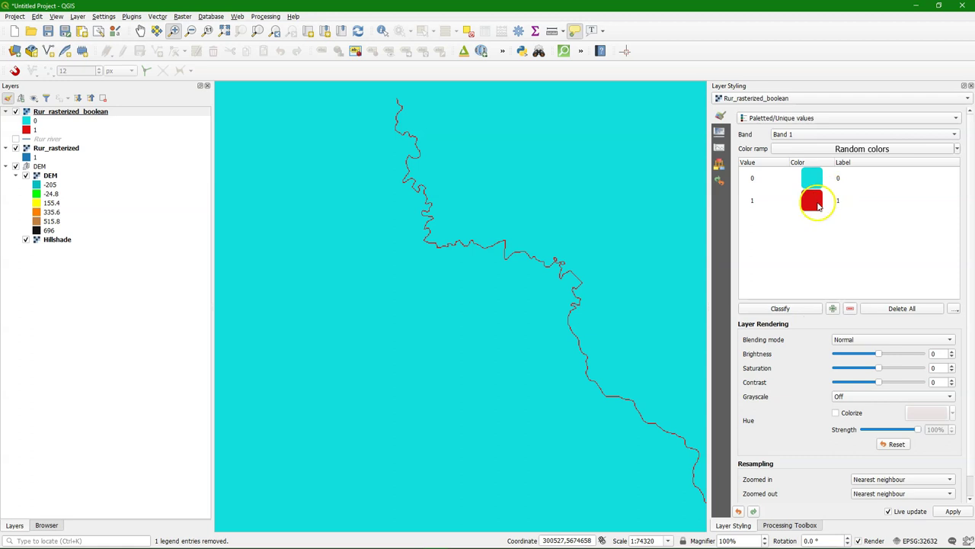
pyautogui.click(814, 205)
pyautogui.doubleClick(814, 206)
pyautogui.click(758, 233)
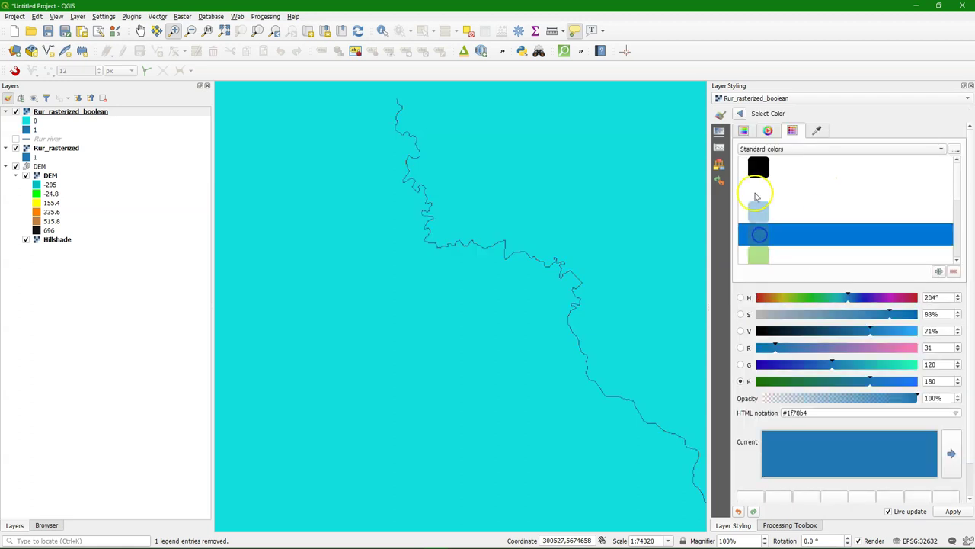
pyautogui.click(740, 114)
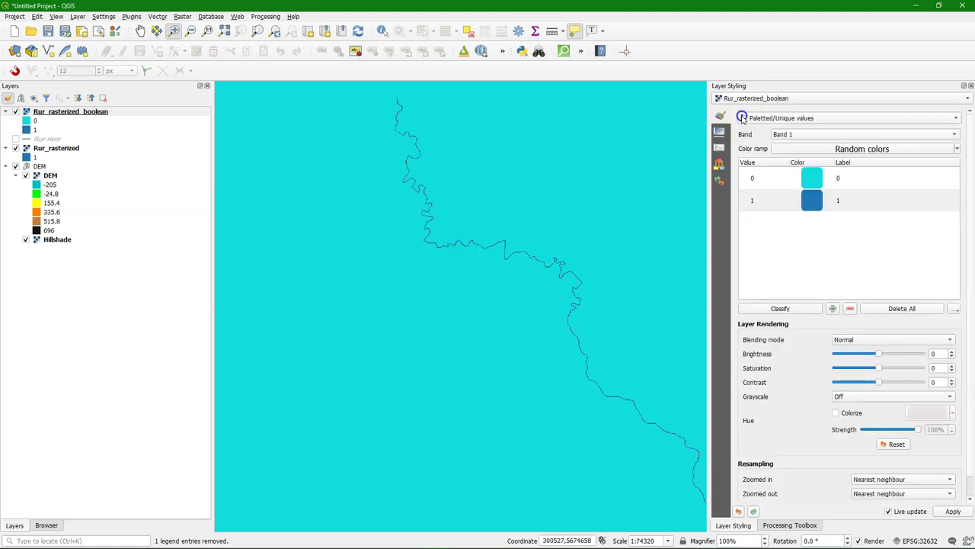
# Step: Colour class 0 of the boolean river layer red
pyautogui.click(828, 180)
pyautogui.doubleClick(812, 176)
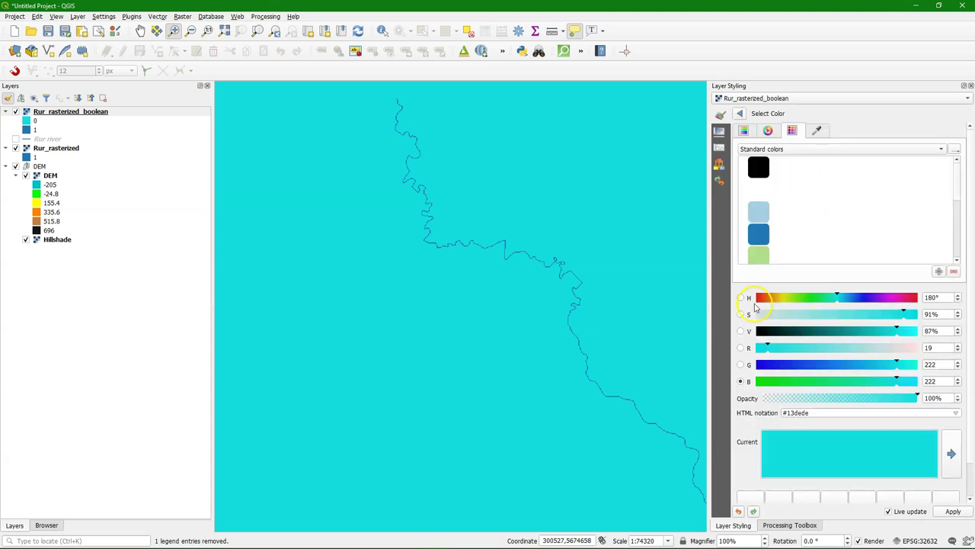
pyautogui.scroll(-4, 762, 225)
pyautogui.click(761, 162)
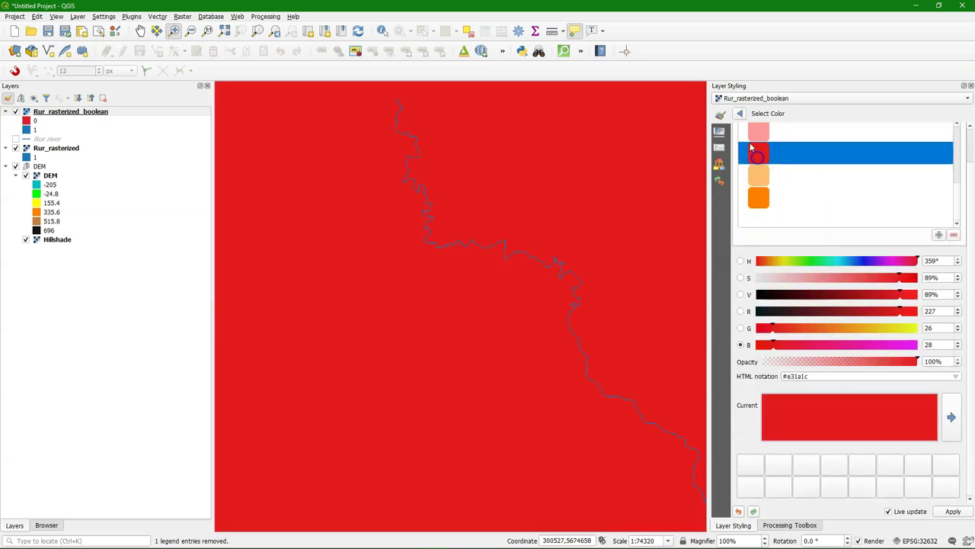
pyautogui.click(740, 114)
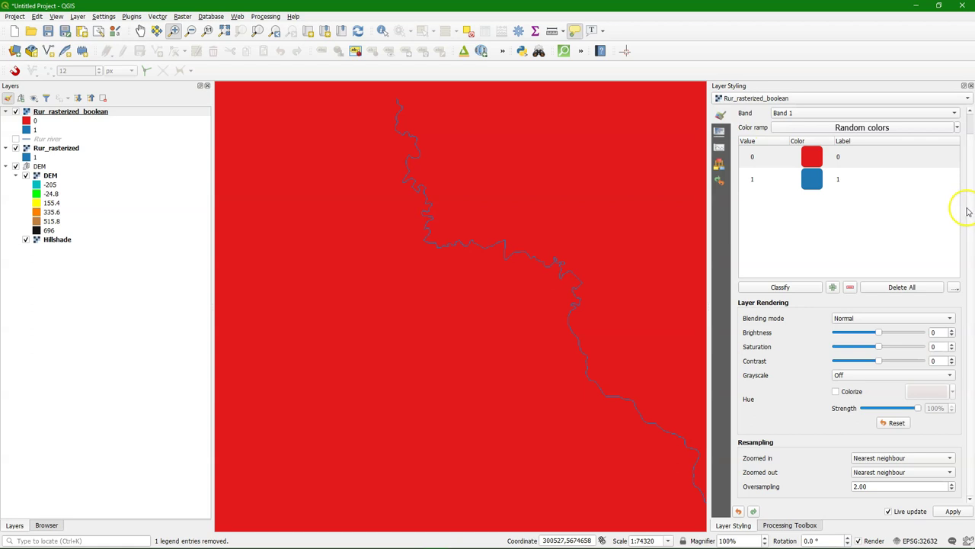
pyautogui.hotkey('ctrl', 'alt', 't')
# Step: Run Raster Layer Statistics on the DEM and view the results: minimum -222, maximum 707
pyautogui.write('r')
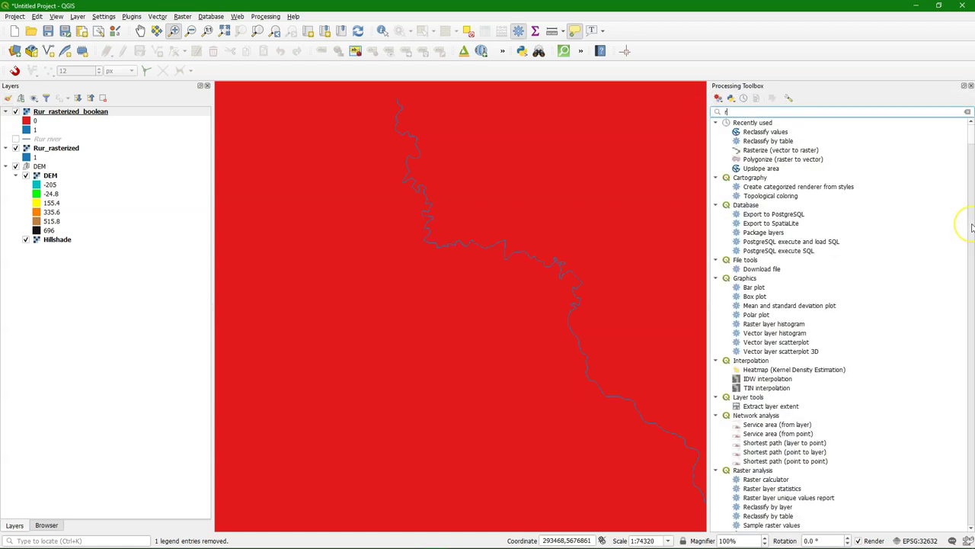
pyautogui.write('aster stat')
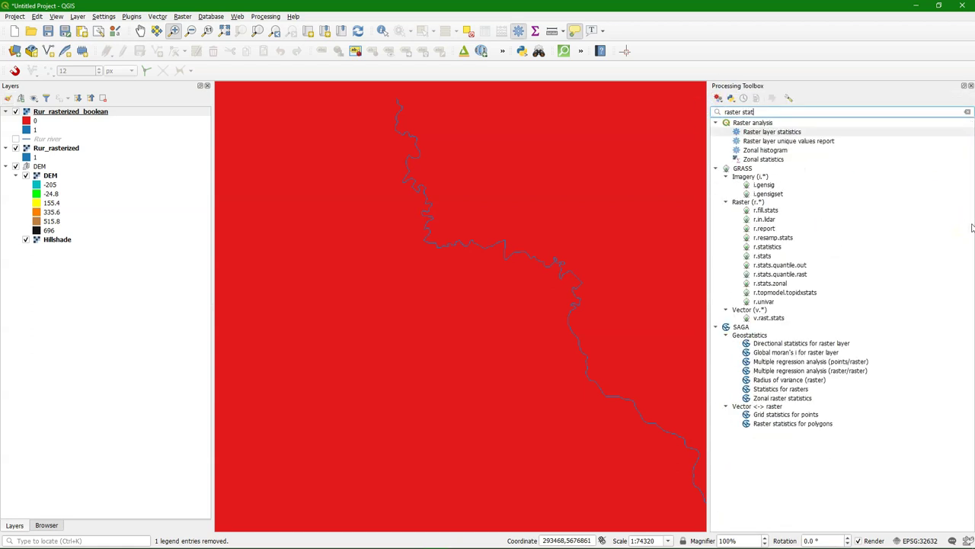
pyautogui.doubleClick(792, 133)
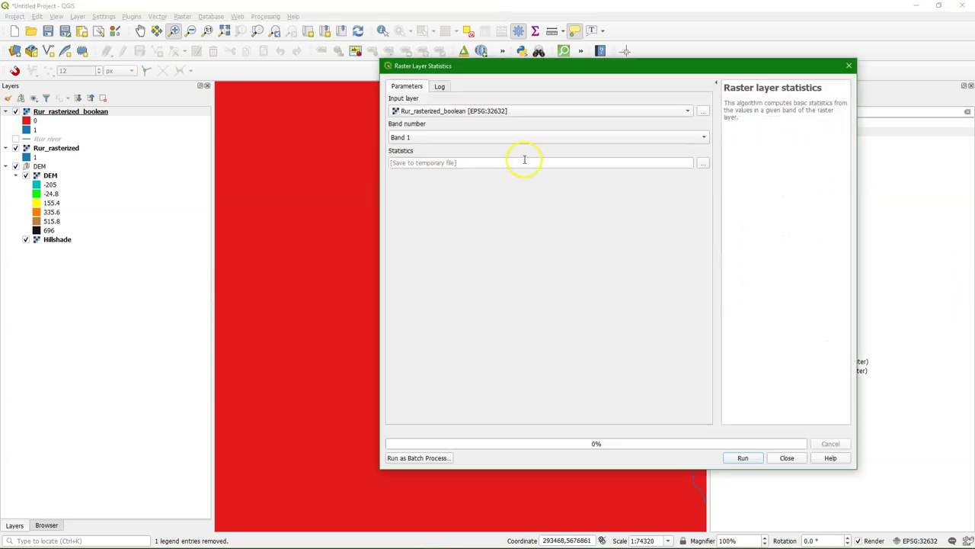
pyautogui.click(437, 111)
pyautogui.click(422, 77)
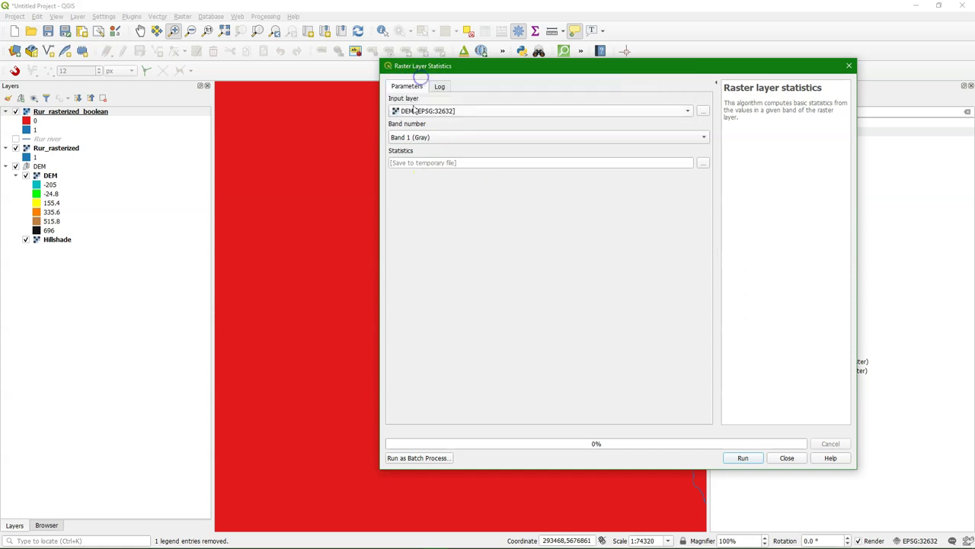
pyautogui.click(743, 457)
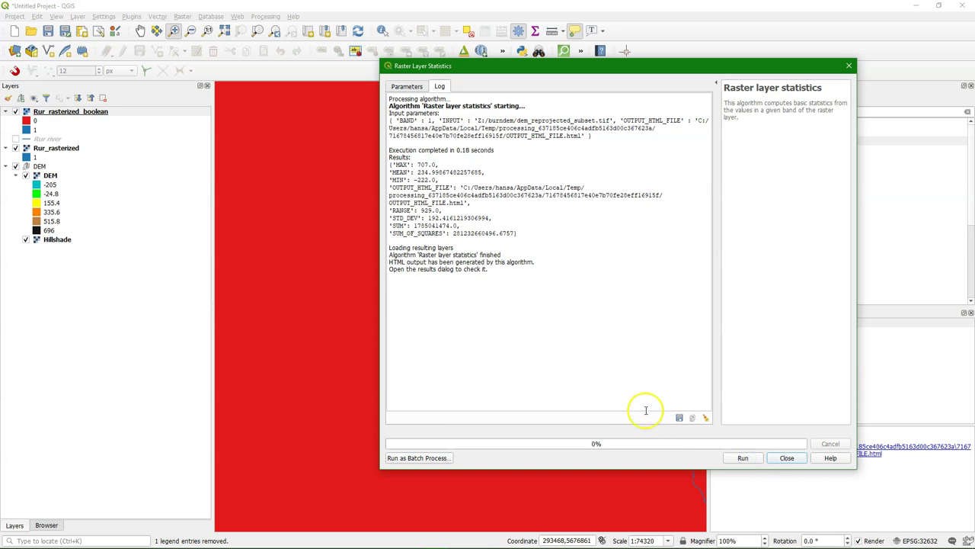
pyautogui.click(792, 461)
pyautogui.click(771, 448)
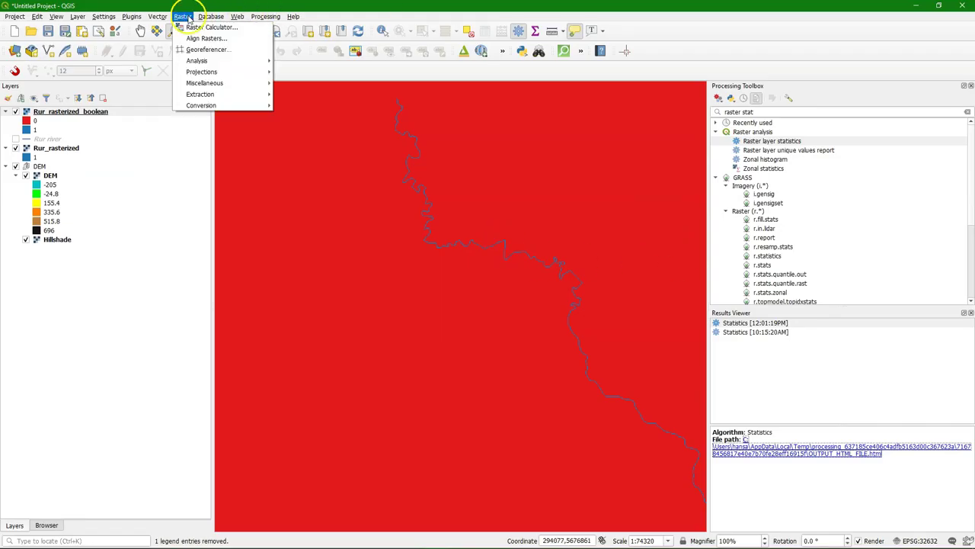
# Step: Enter ( "DEM@1" - -222 ) / ( 707 - -222 ) as the Raster Calculator expression
pyautogui.click(211, 27)
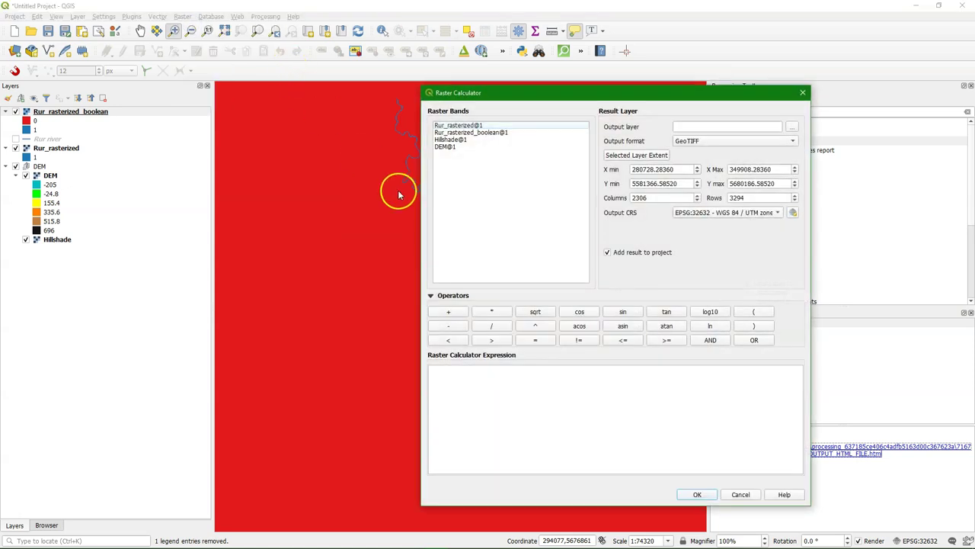
pyautogui.write('(')
pyautogui.doubleClick(445, 146)
pyautogui.write('- -')
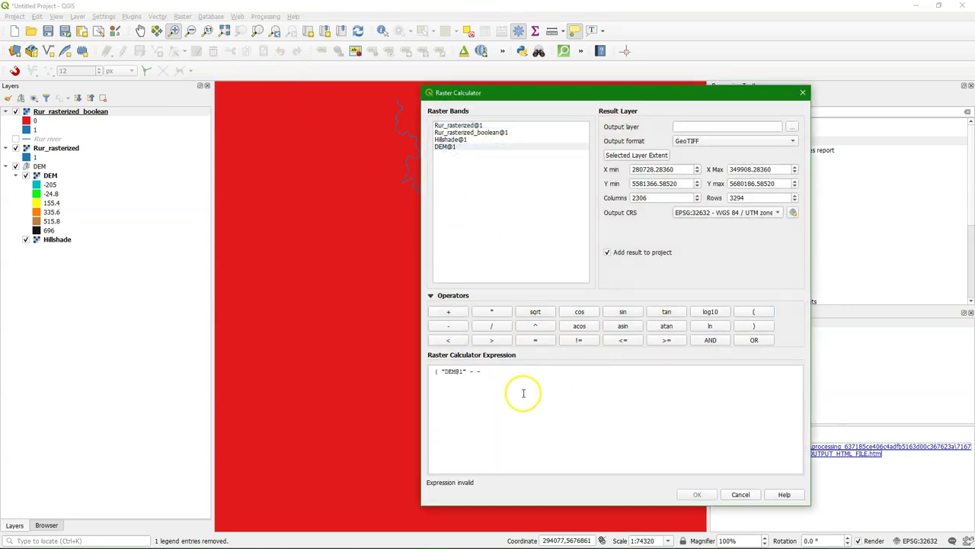
pyautogui.write('222')
pyautogui.click(754, 326)
pyautogui.click(492, 325)
pyautogui.click(754, 312)
pyautogui.click(538, 374)
pyautogui.write('707')
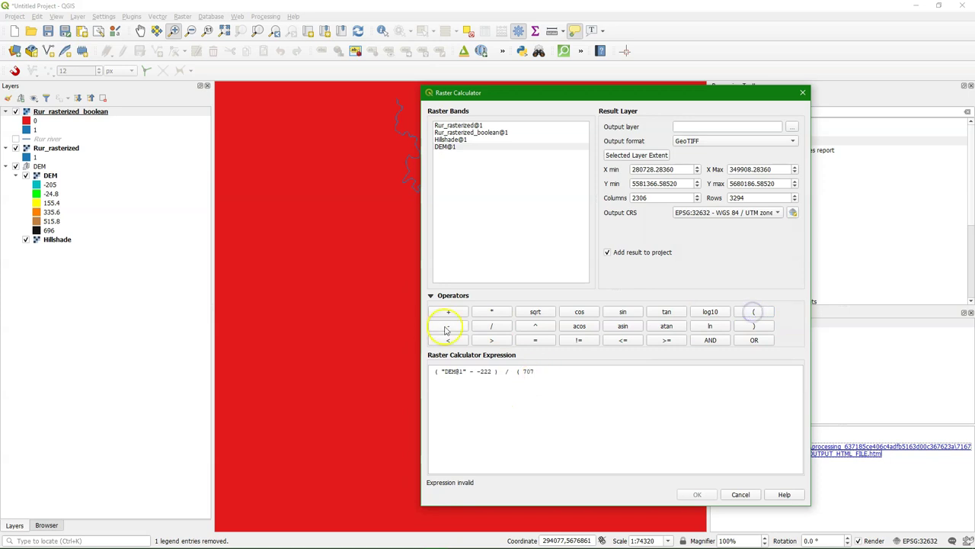
pyautogui.click(448, 326)
pyautogui.click(592, 381)
pyautogui.write('-222')
pyautogui.click(754, 325)
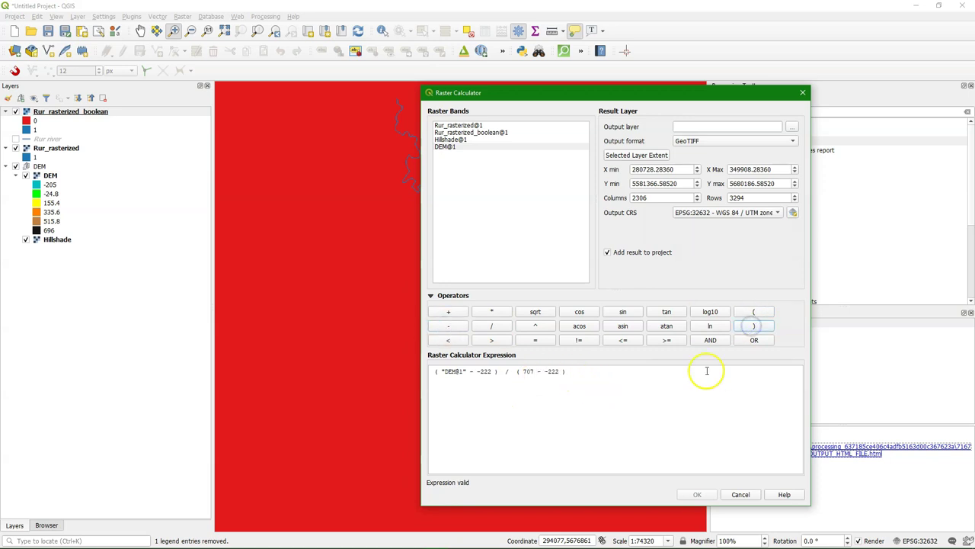
# Step: Save the result as Z:\burndem\stddem.tif and run the calculation
pyautogui.click(792, 127)
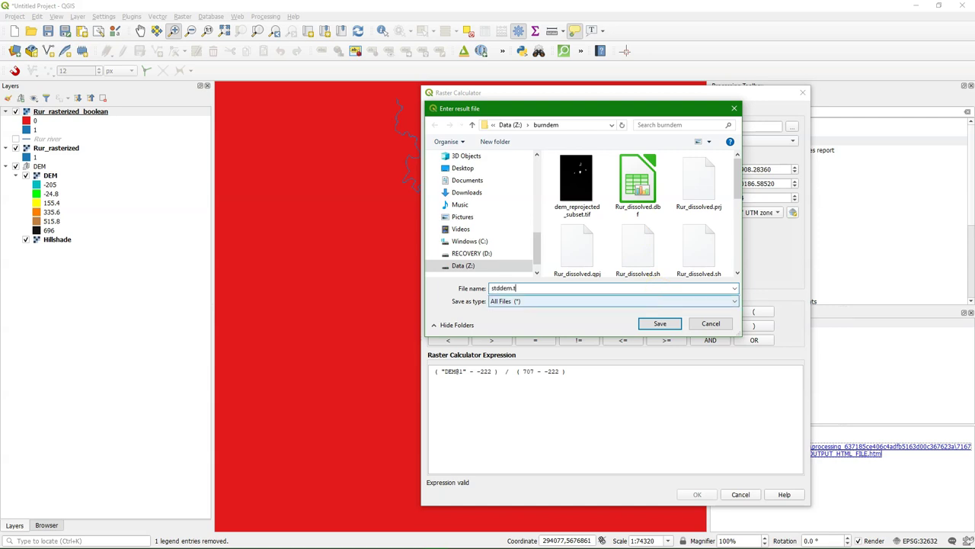
pyautogui.click(658, 323)
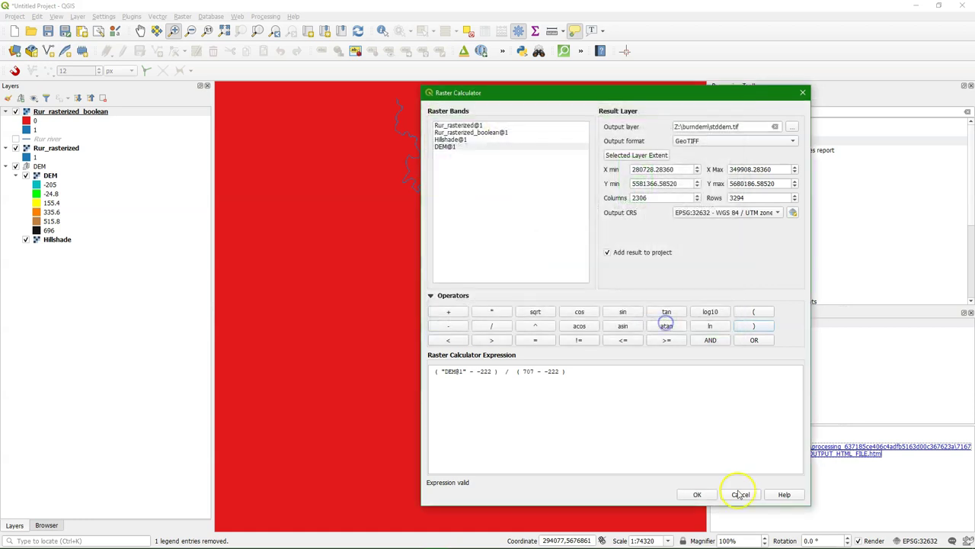
pyautogui.click(700, 494)
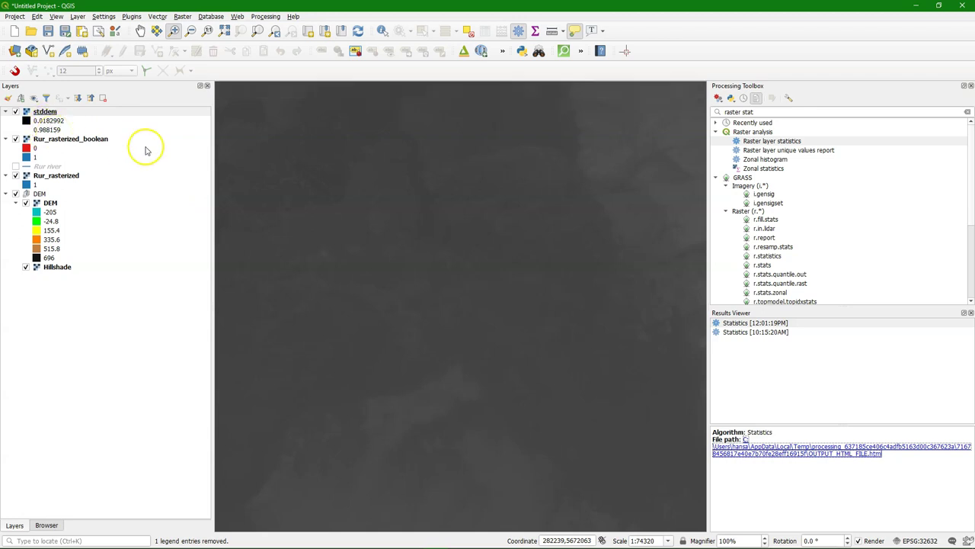
# Step: Build the Raster Calculator expression "stddem@1" - "Rur_rasterized_boolean@1"
pyautogui.click(183, 17)
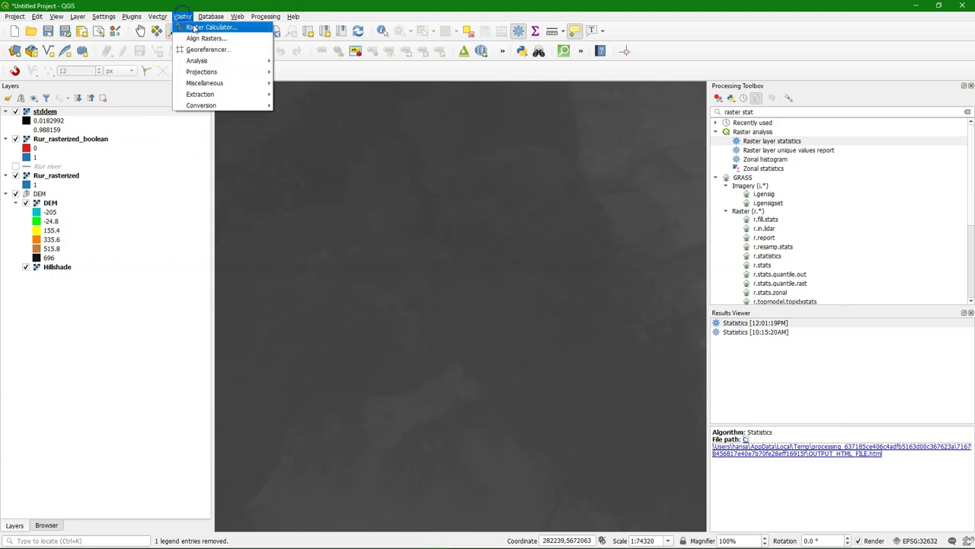
pyautogui.click(194, 27)
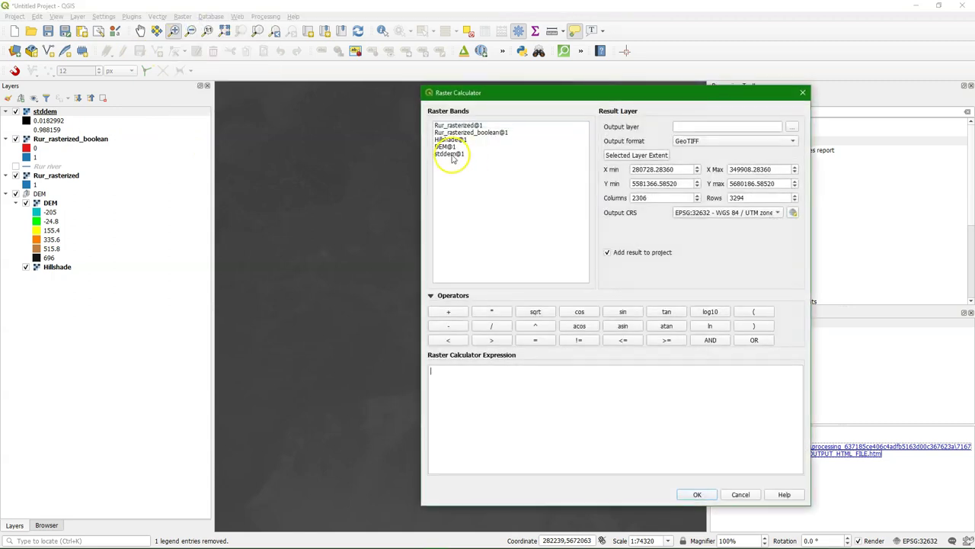
pyautogui.doubleClick(450, 154)
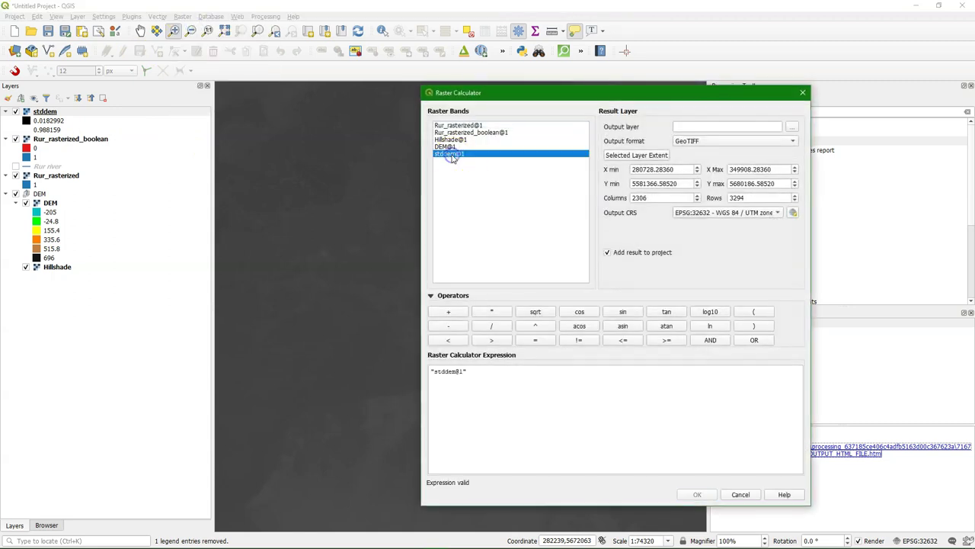
pyautogui.click(447, 326)
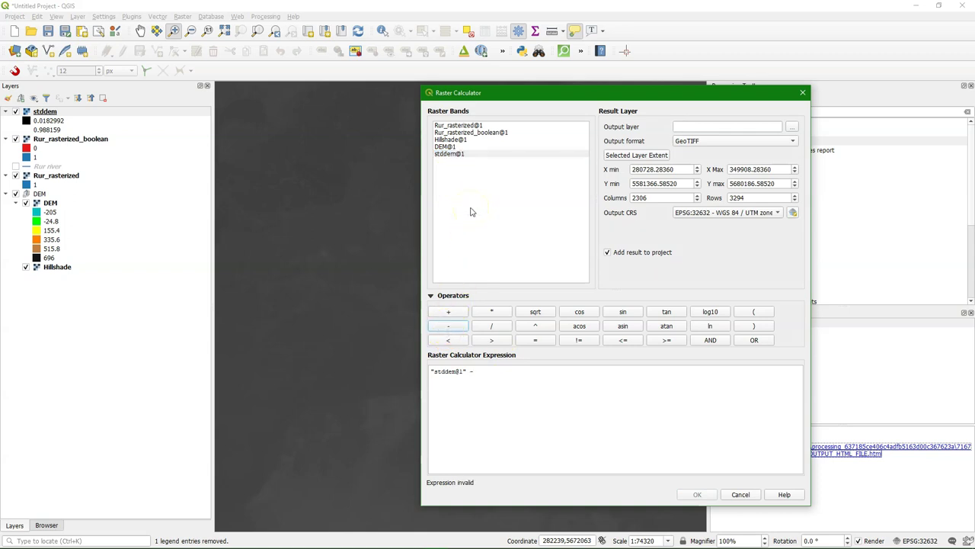
pyautogui.doubleClick(457, 133)
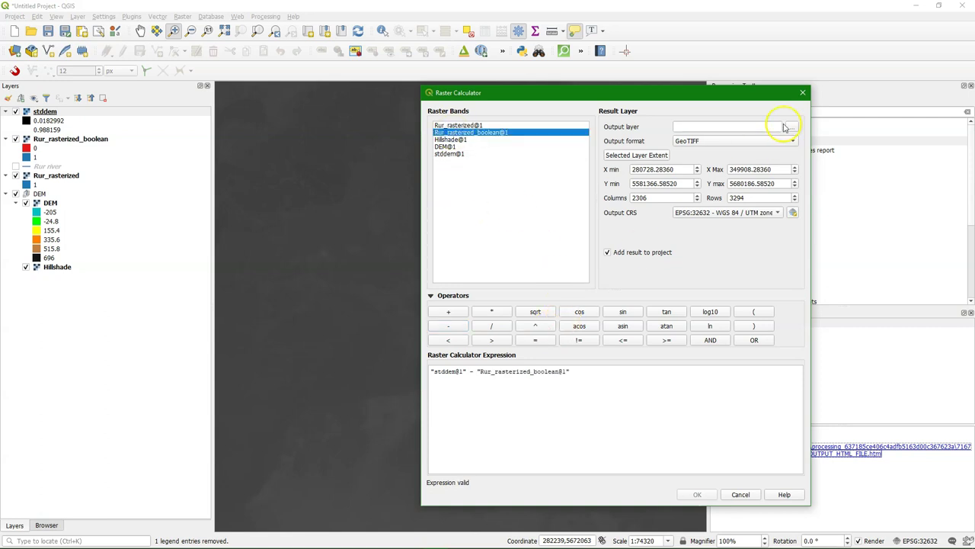
# Step: Save the output as stddemburn.tif in the burndem folder and run the calculation
pyautogui.click(792, 126)
pyautogui.click(594, 290)
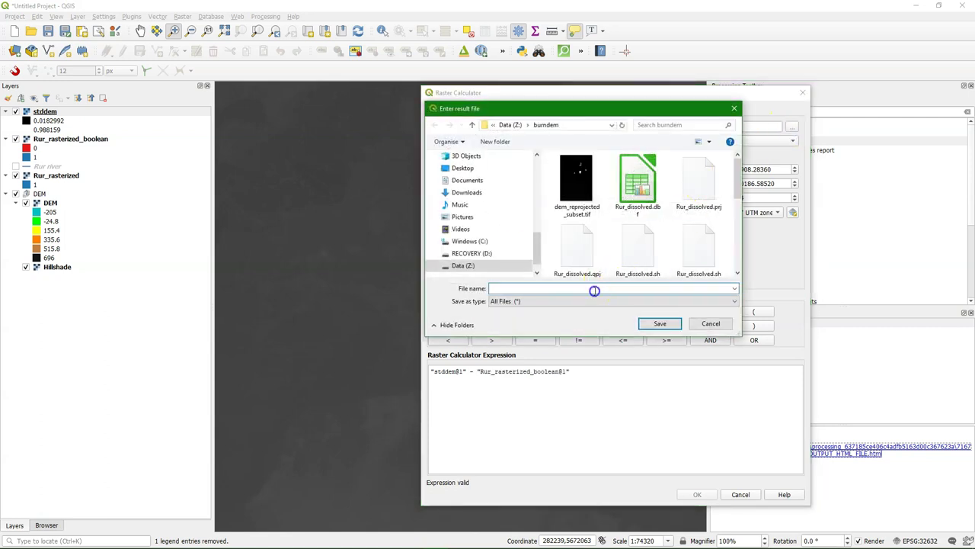
pyautogui.write('stddem')
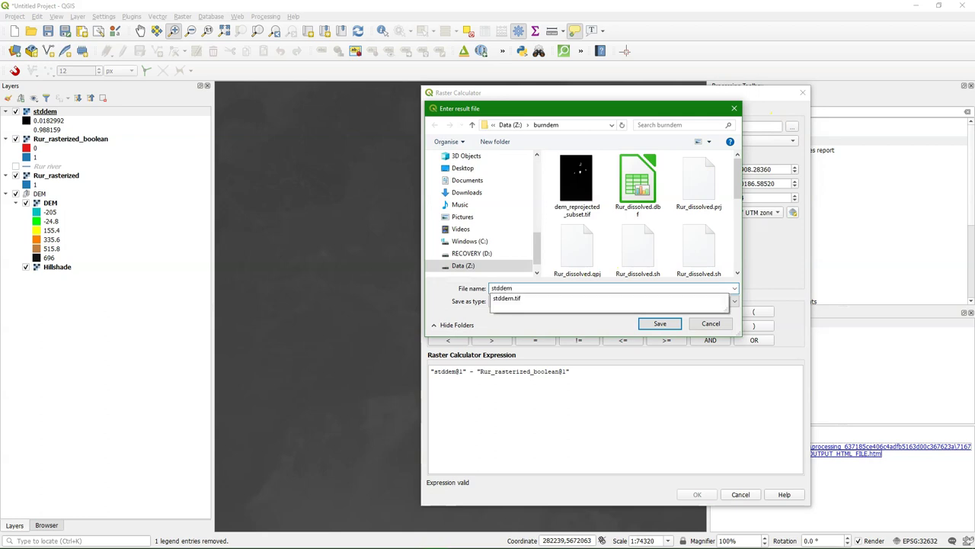
pyautogui.write('burn.t')
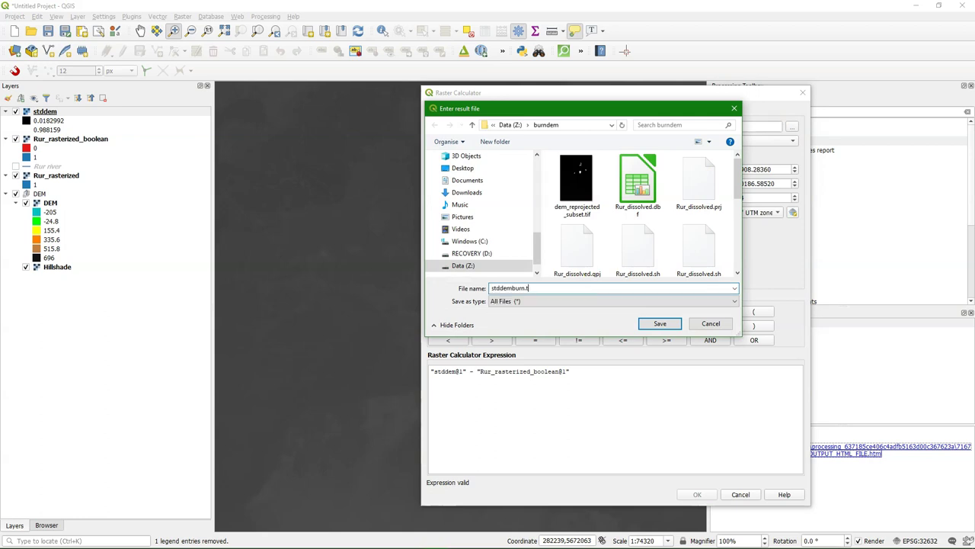
pyautogui.write('if')
pyautogui.click(660, 326)
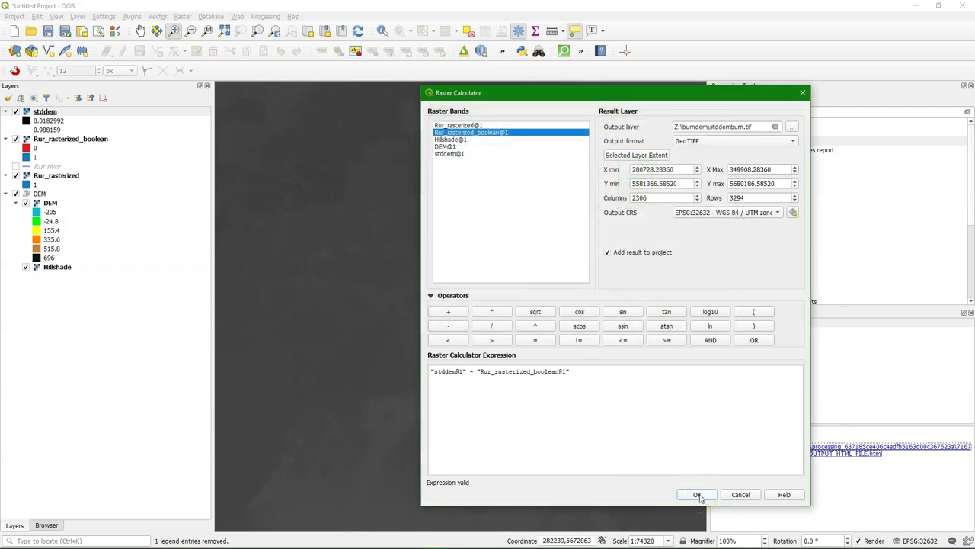
pyautogui.click(698, 495)
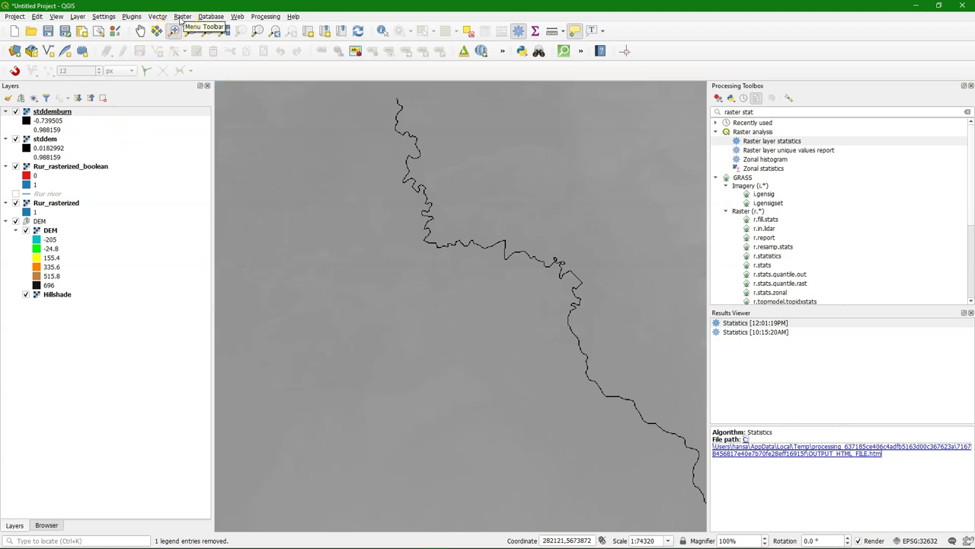
# Step: Compute "stddemburn@1" * "DEM@1" in the Raster Calculator, saving the output as demburn.tif
pyautogui.click(182, 17)
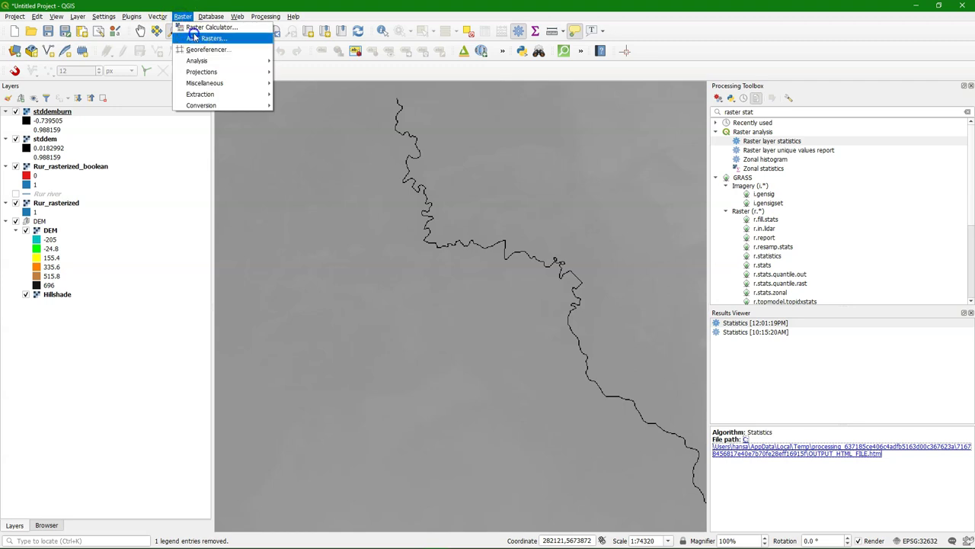
pyautogui.click(203, 26)
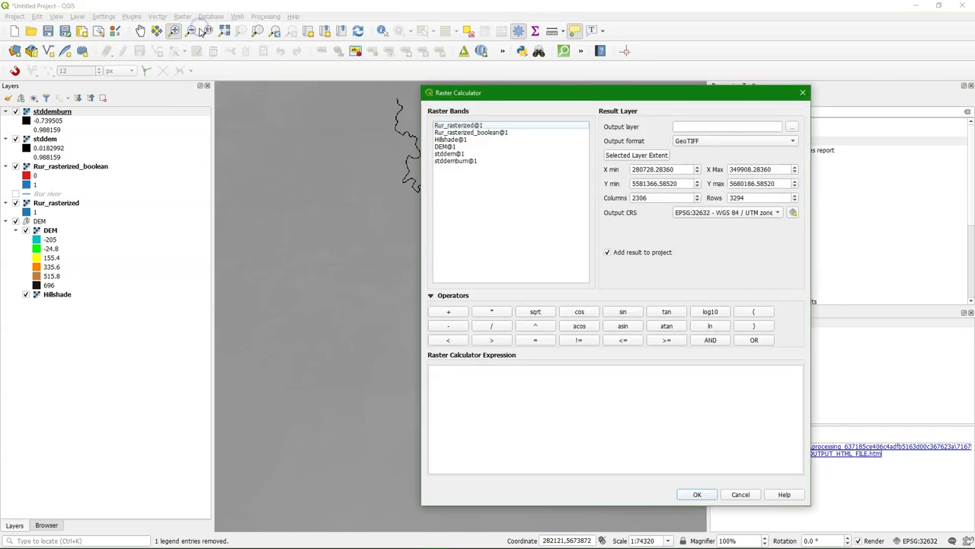
pyautogui.doubleClick(455, 161)
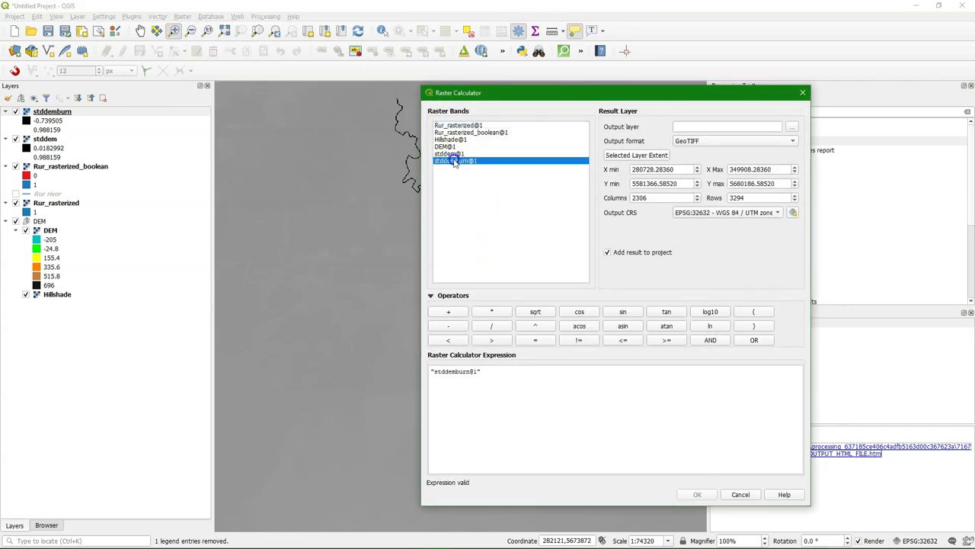
pyautogui.click(493, 313)
pyautogui.doubleClick(445, 146)
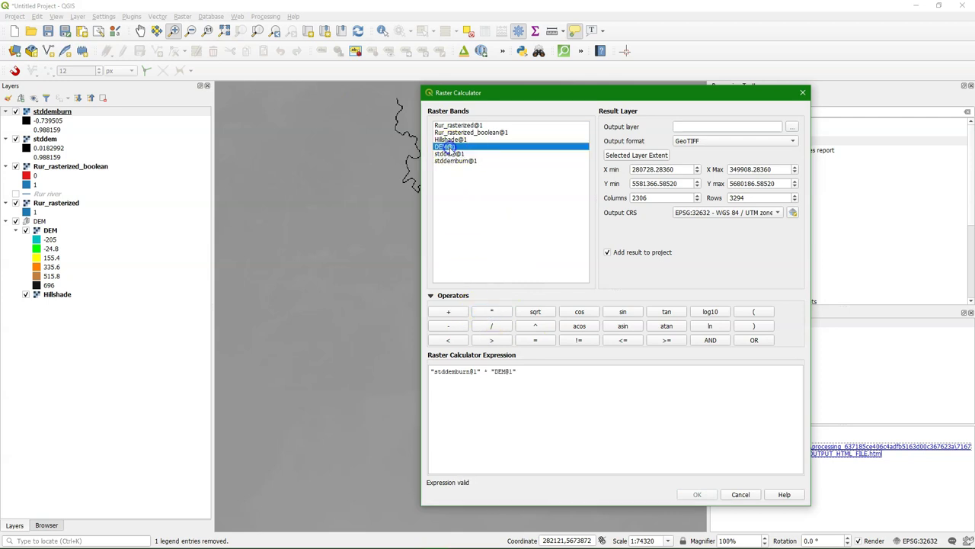
pyautogui.click(791, 126)
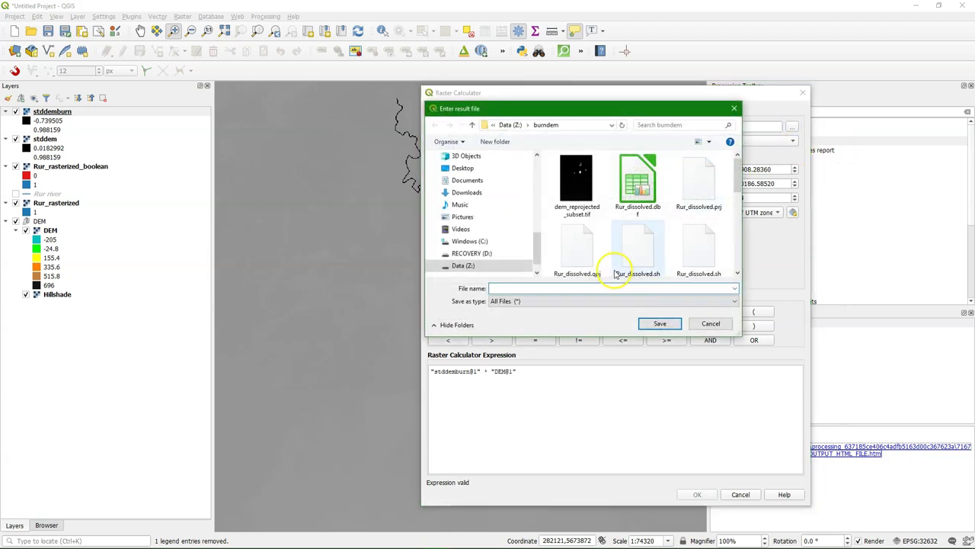
pyautogui.write('demburn.tif')
pyautogui.click(660, 323)
pyautogui.click(700, 495)
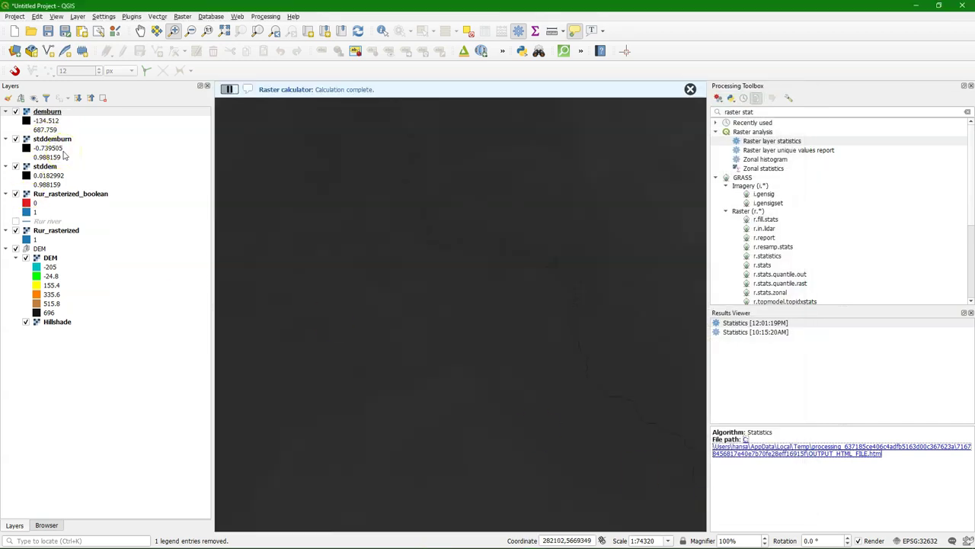
# Step: Switch the demburn layer's styling to Singleband pseudocolor
pyautogui.click(35, 115)
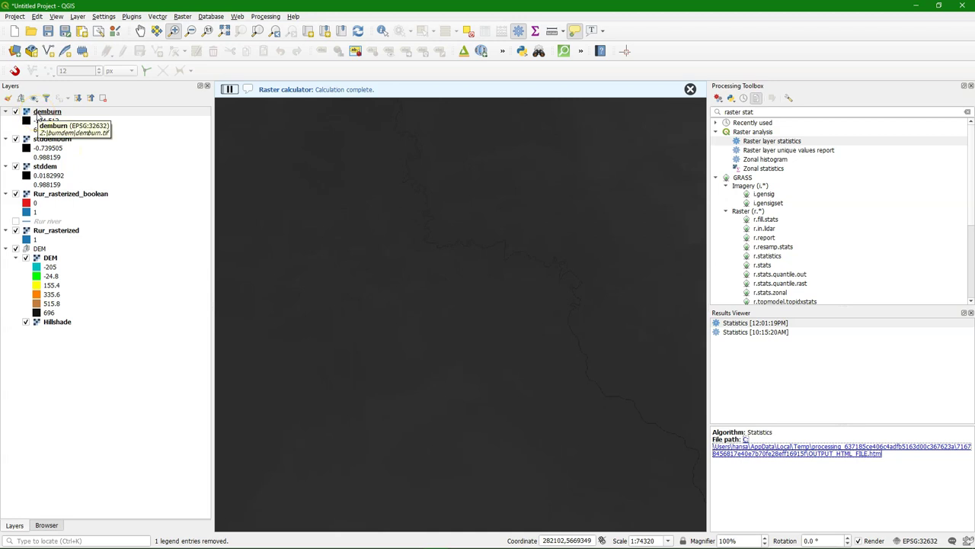
pyautogui.press('F7')
pyautogui.click(849, 117)
pyautogui.click(827, 130)
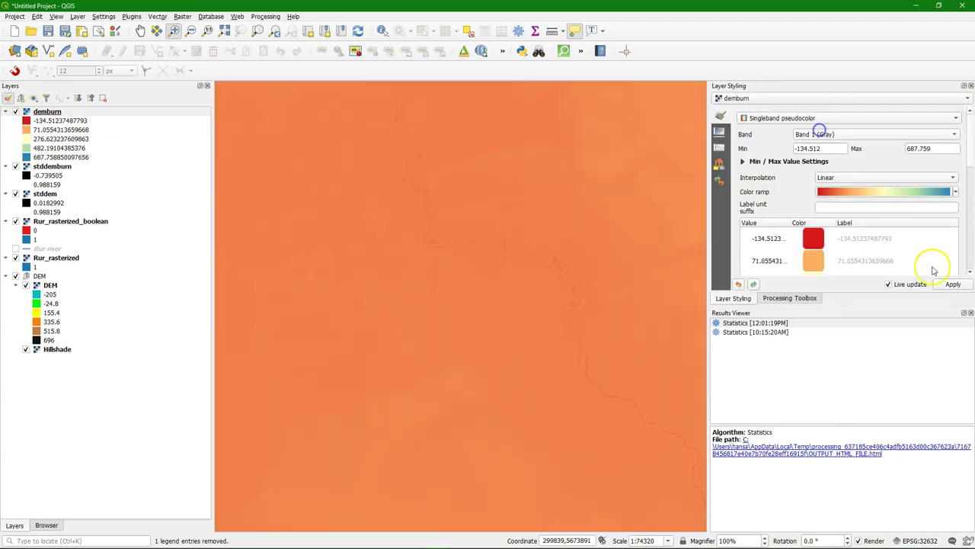
pyautogui.click(970, 312)
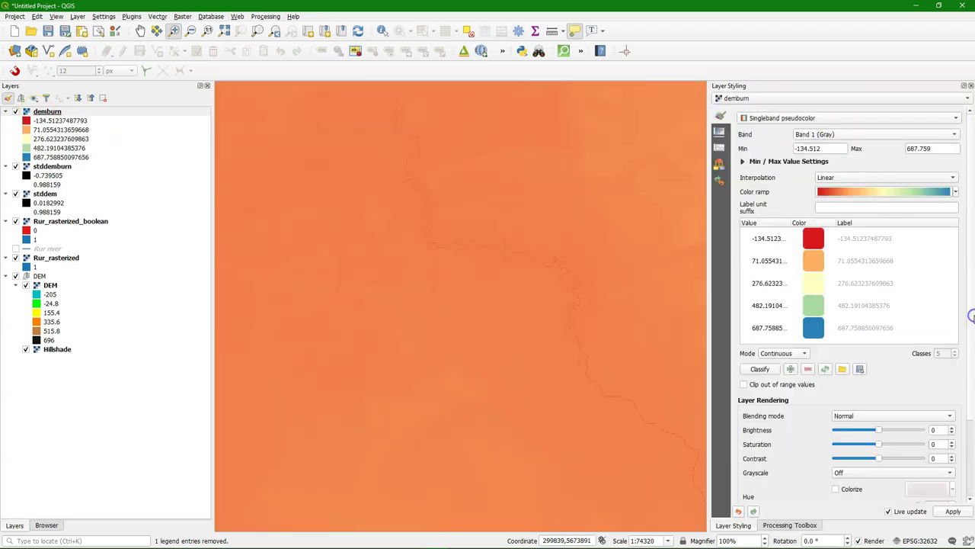
# Step: Apply a new cpt-city Topography 'elevation' colour ramp to demburn
pyautogui.click(956, 192)
pyautogui.click(863, 317)
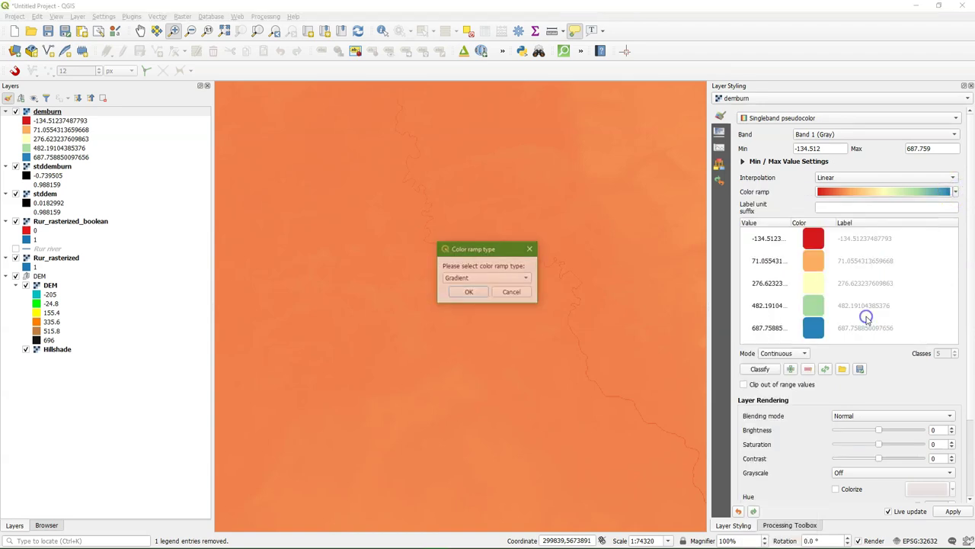
pyautogui.click(496, 278)
pyautogui.click(478, 312)
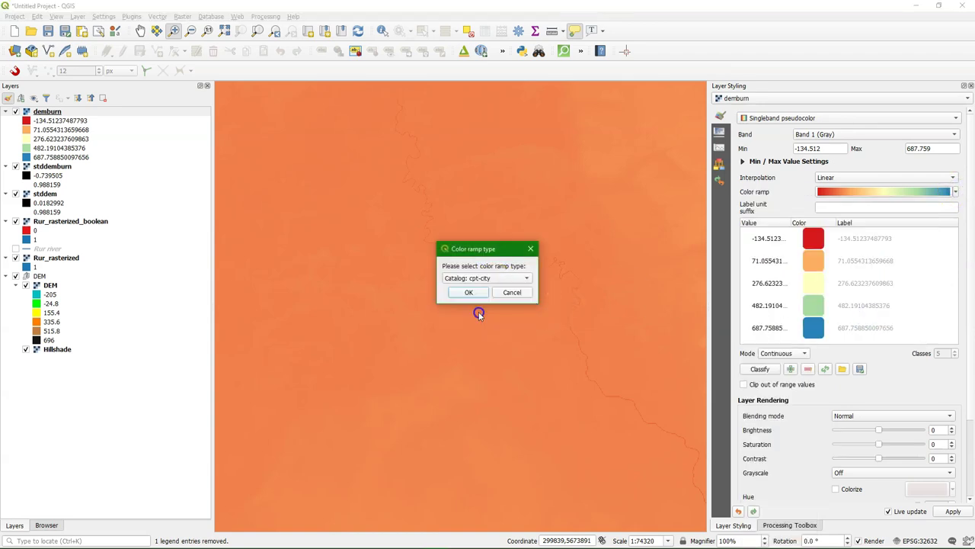
pyautogui.click(468, 292)
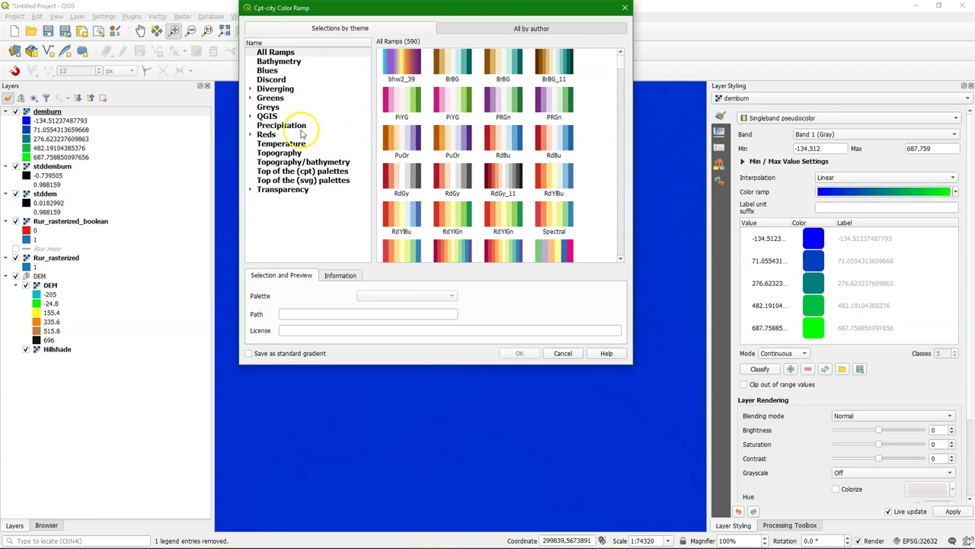
pyautogui.click(290, 153)
pyautogui.click(552, 68)
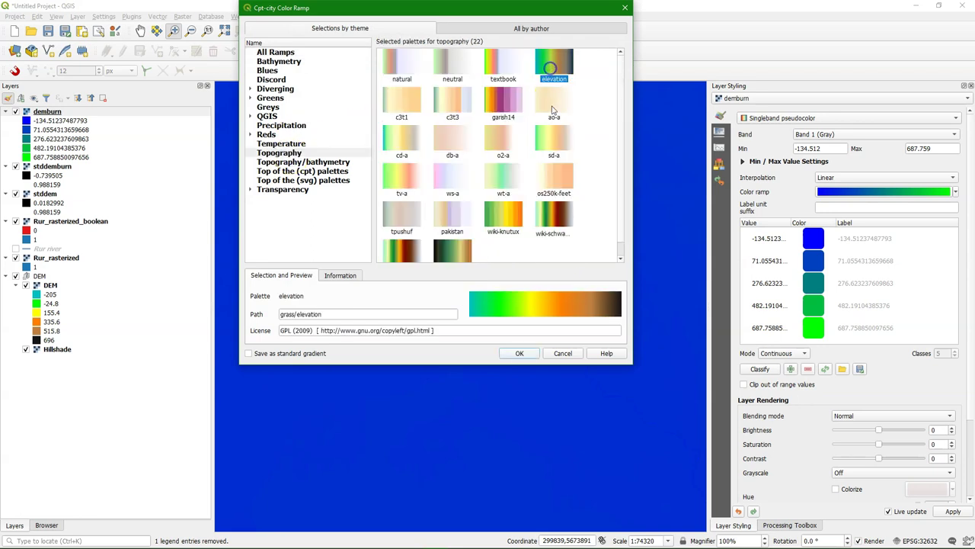
pyautogui.click(522, 352)
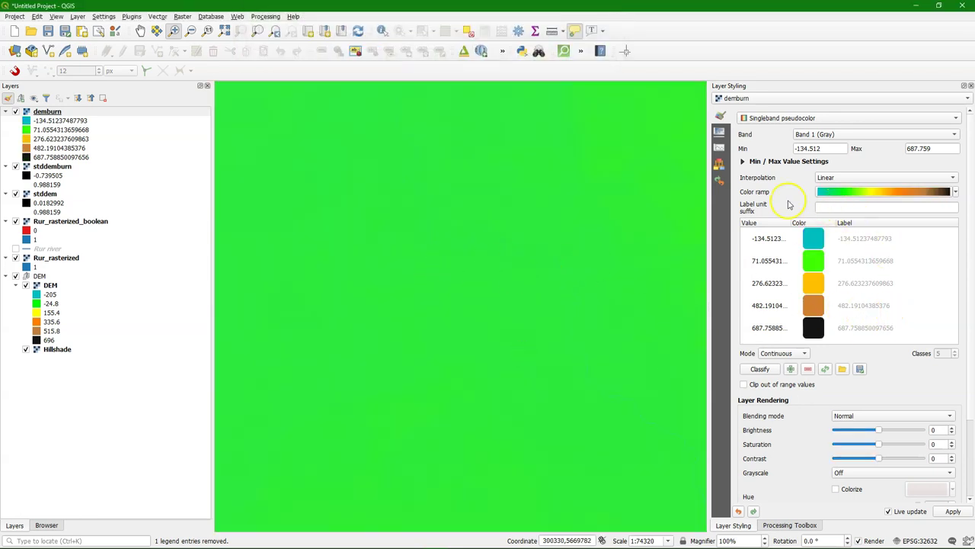
# Step: Set the min/max statistics extent to Updated canvas
pyautogui.click(743, 161)
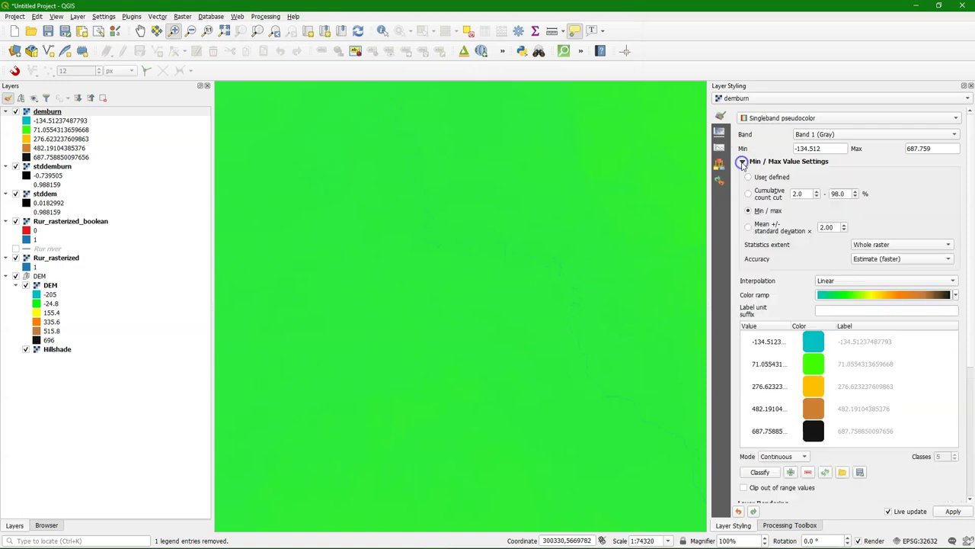
pyautogui.click(926, 244)
pyautogui.click(882, 268)
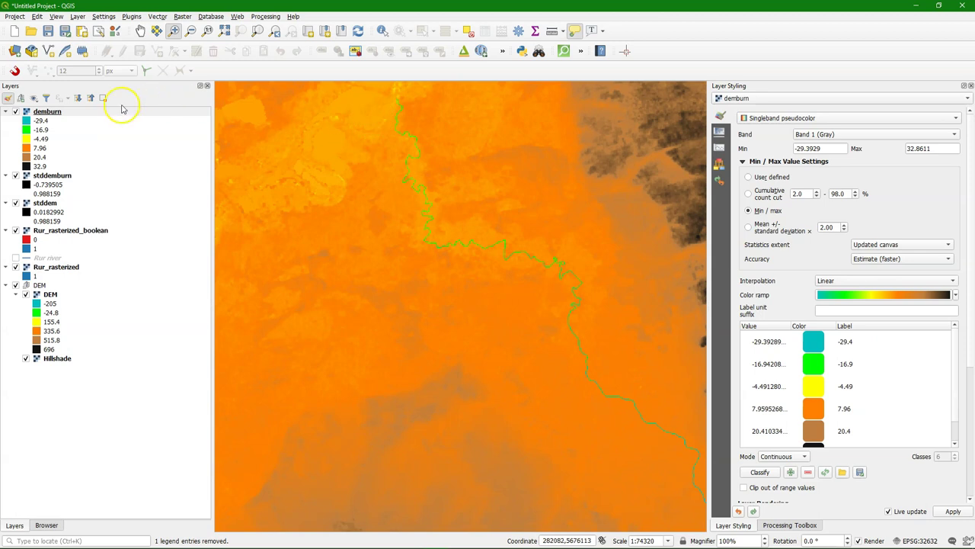
# Step: Zoom in on the burned river channel of the demburn layer
pyautogui.moveTo(370, 115); pyautogui.dragTo(509, 266)
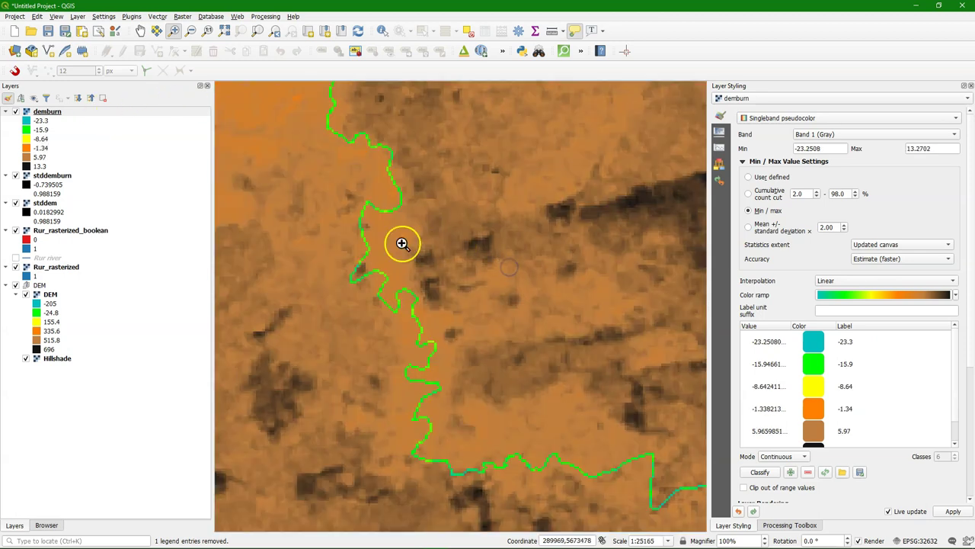
pyautogui.scroll(-2, 401, 242)
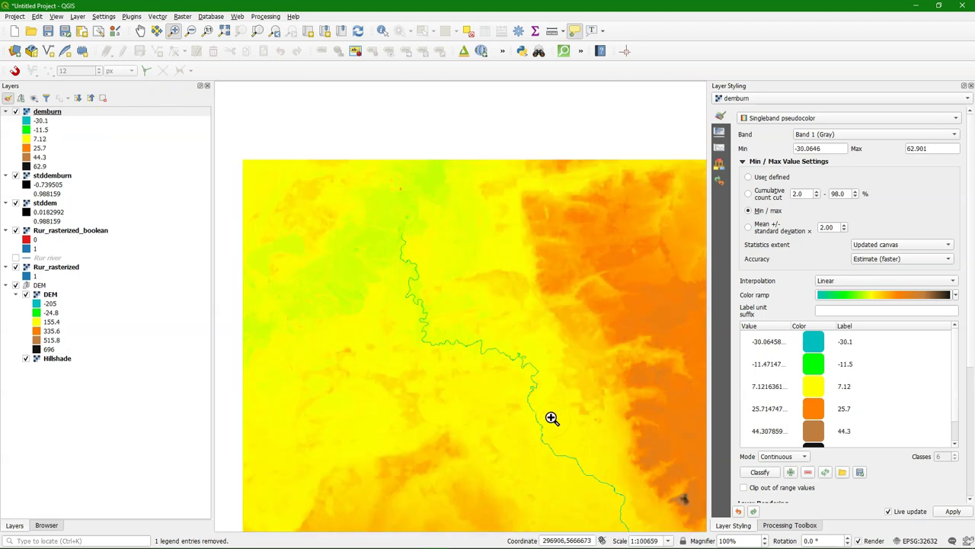
pyautogui.click(552, 418)
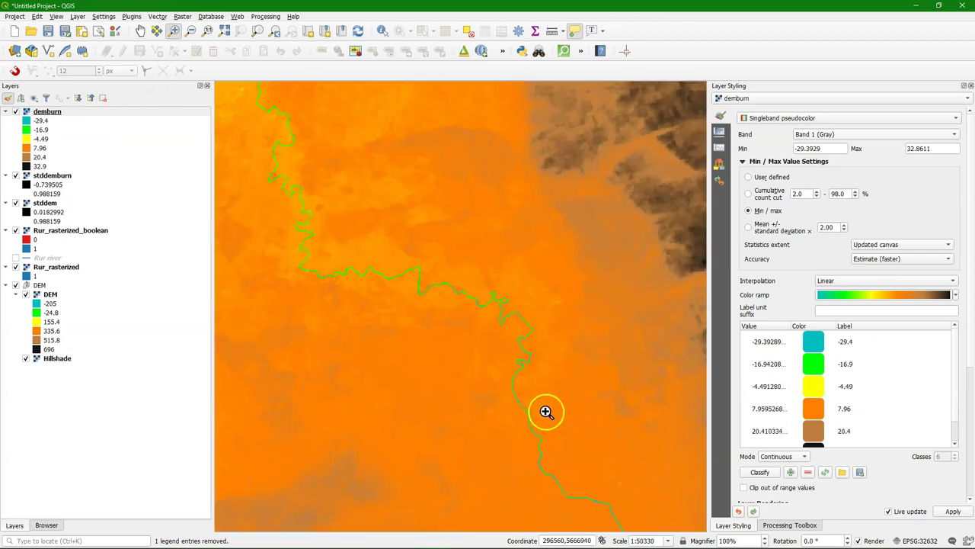